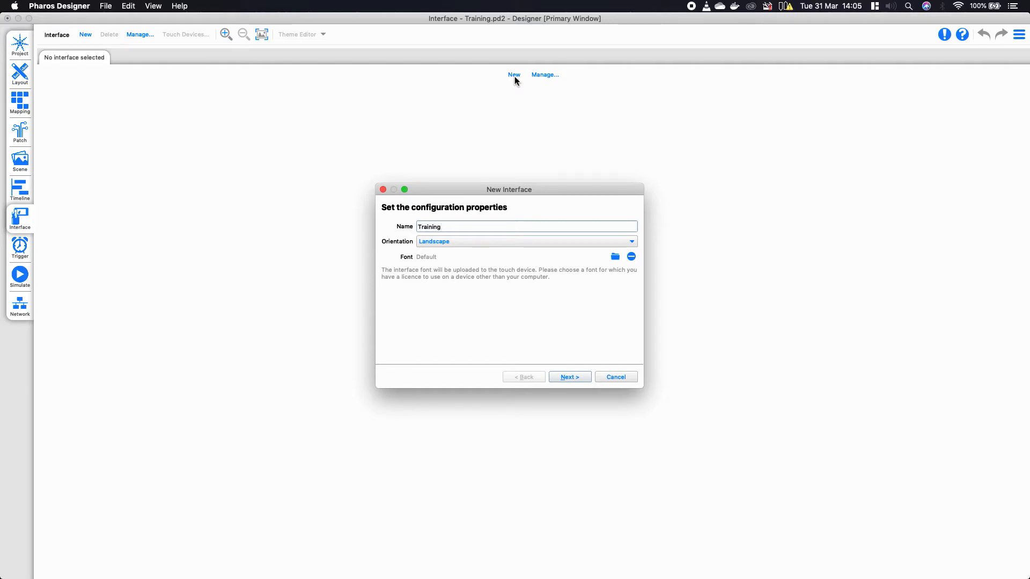
- Name the new landscape interface 'Training', keeping the default font
drag(461, 224, 345, 194)
- Pick the Dark theme from the enlarged theme list for the Training interface
click(567, 377)
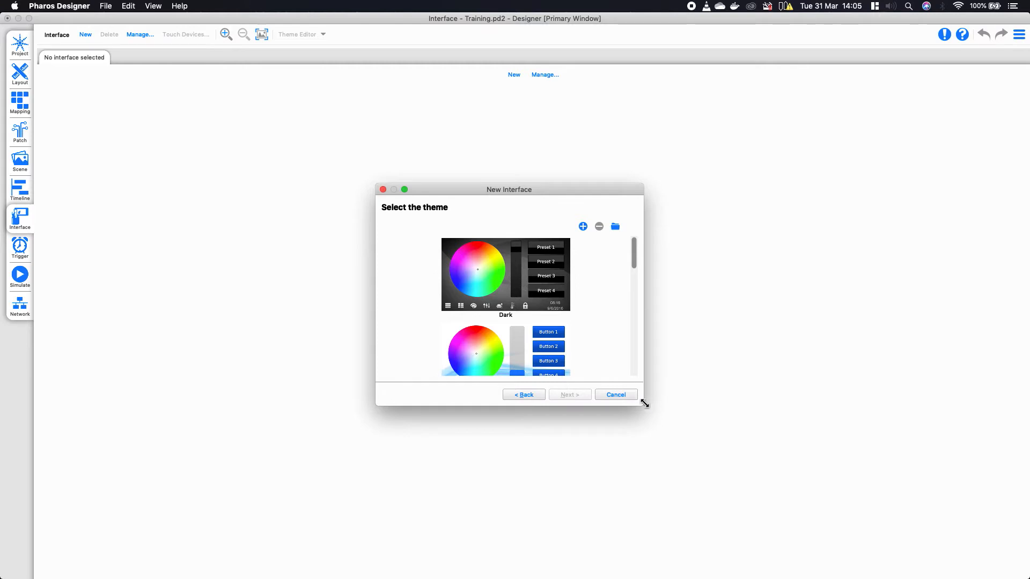
drag(643, 405, 719, 544)
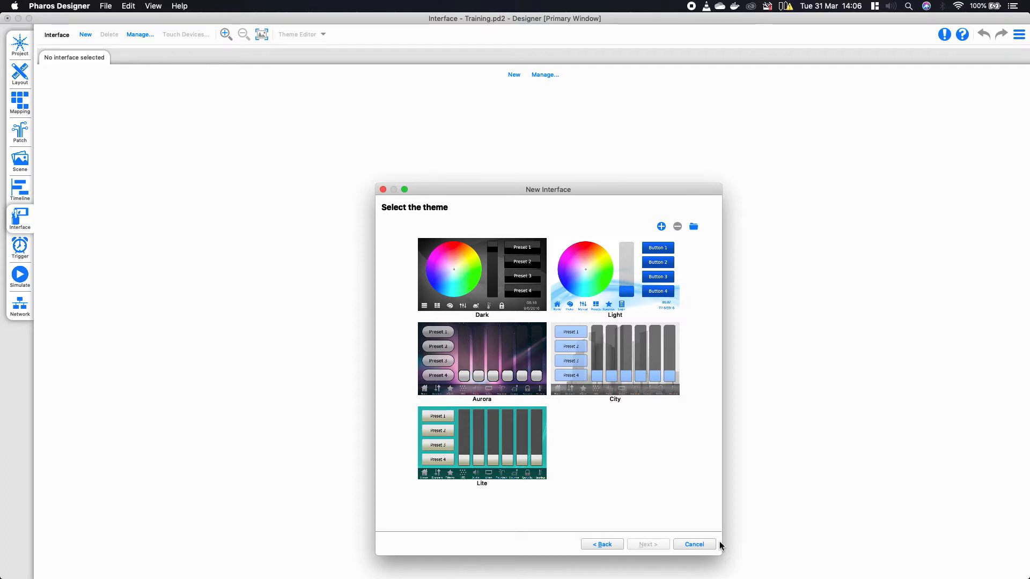
click(458, 258)
click(646, 545)
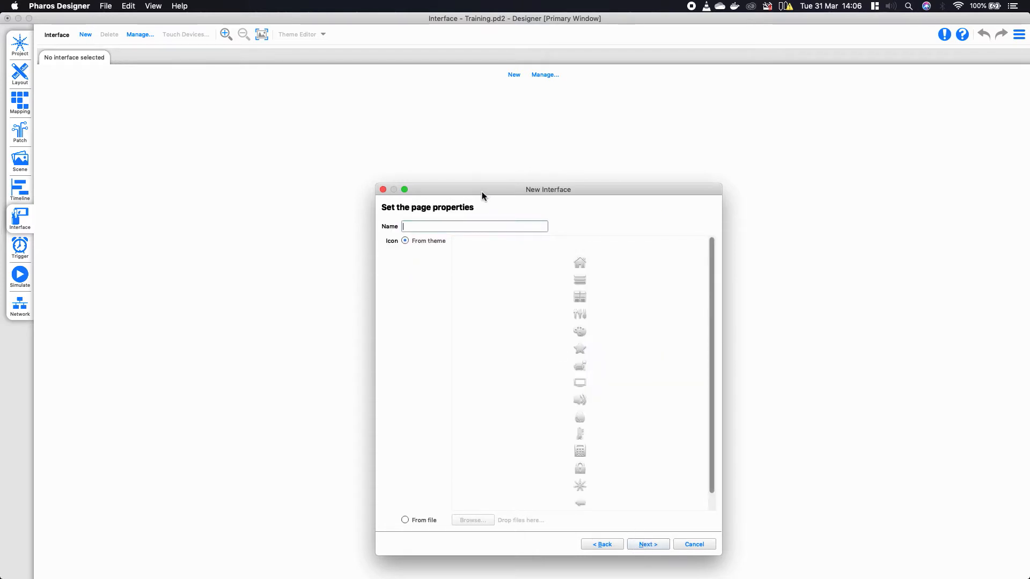
- Name the first page 'Home' with the house icon and keep the theme background image
drag(481, 191, 389, 128)
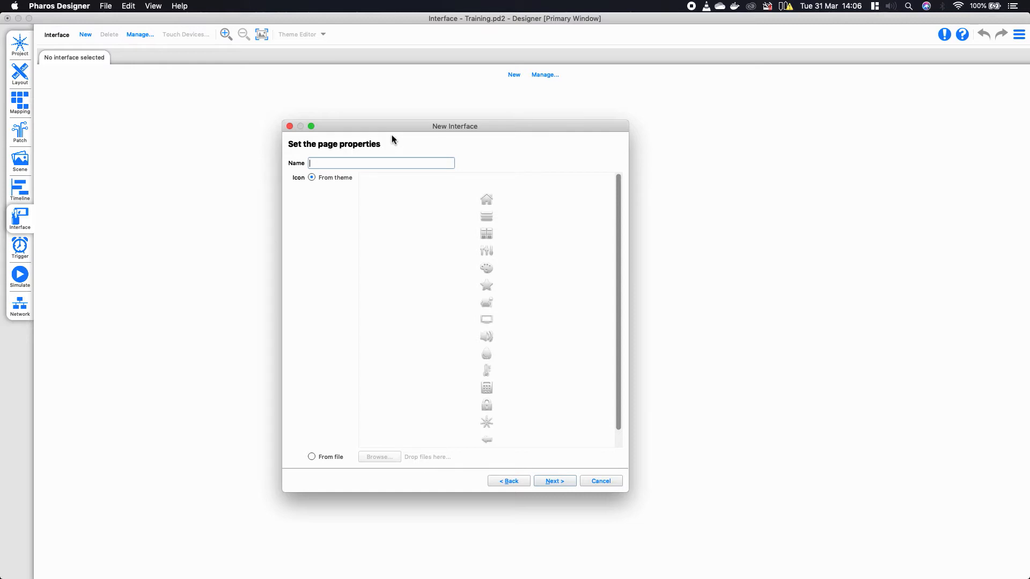
text(Home)
click(487, 199)
click(567, 481)
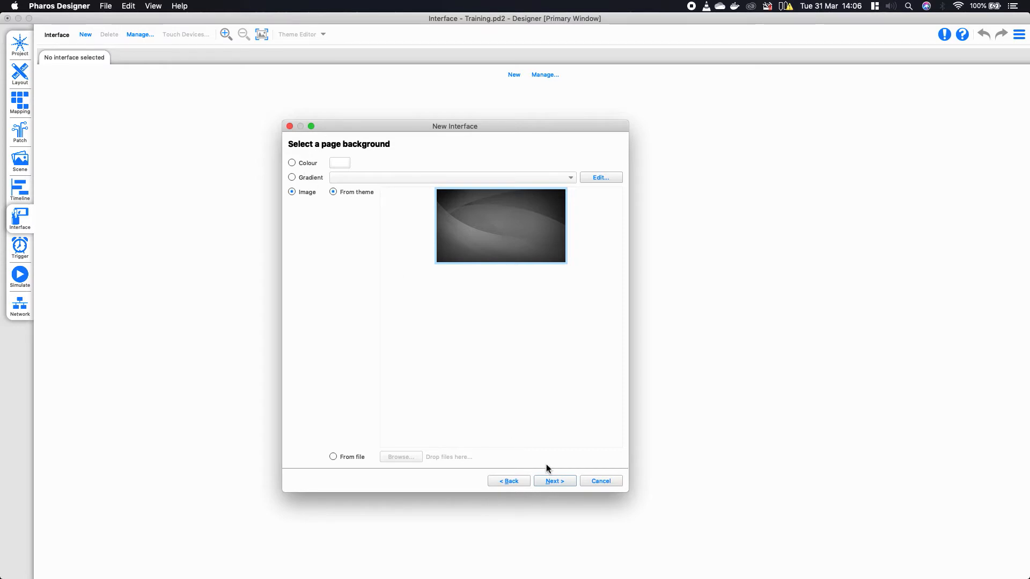
click(565, 482)
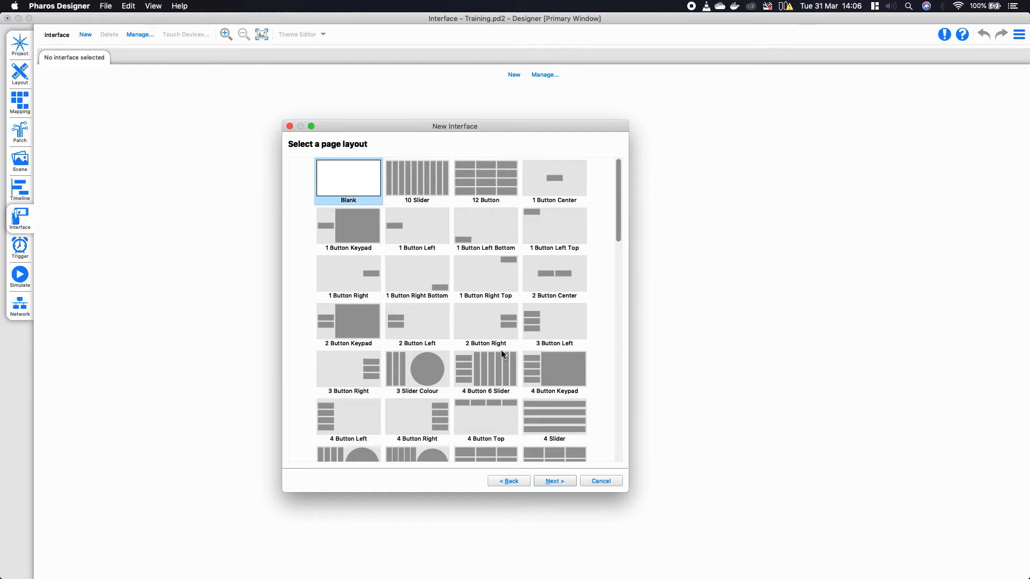
- Give the Home page the 9 Button layout with a new Page Switcher, then finish the wizard
scroll(500, 368, down, 5)
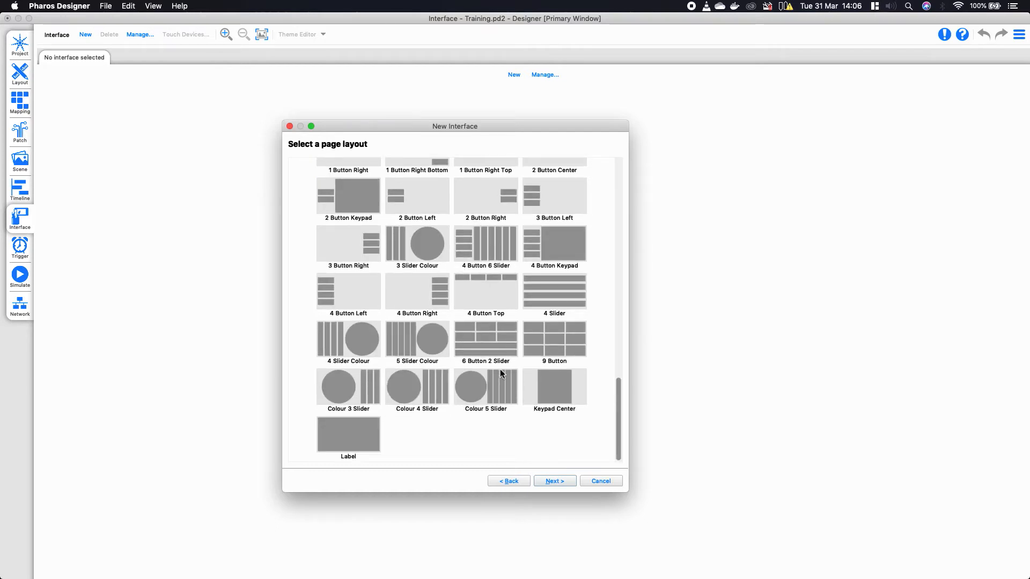
click(554, 337)
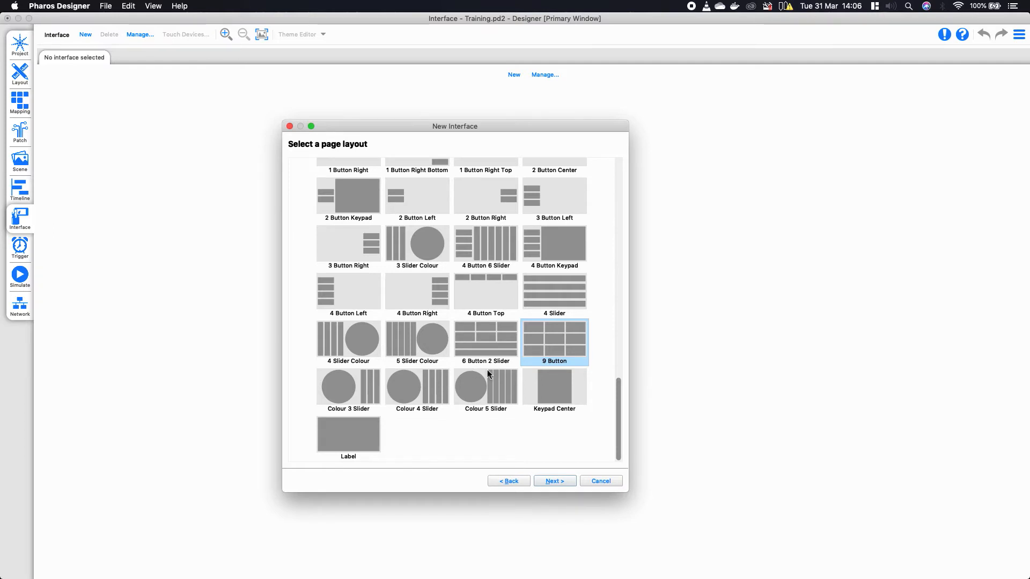
click(555, 481)
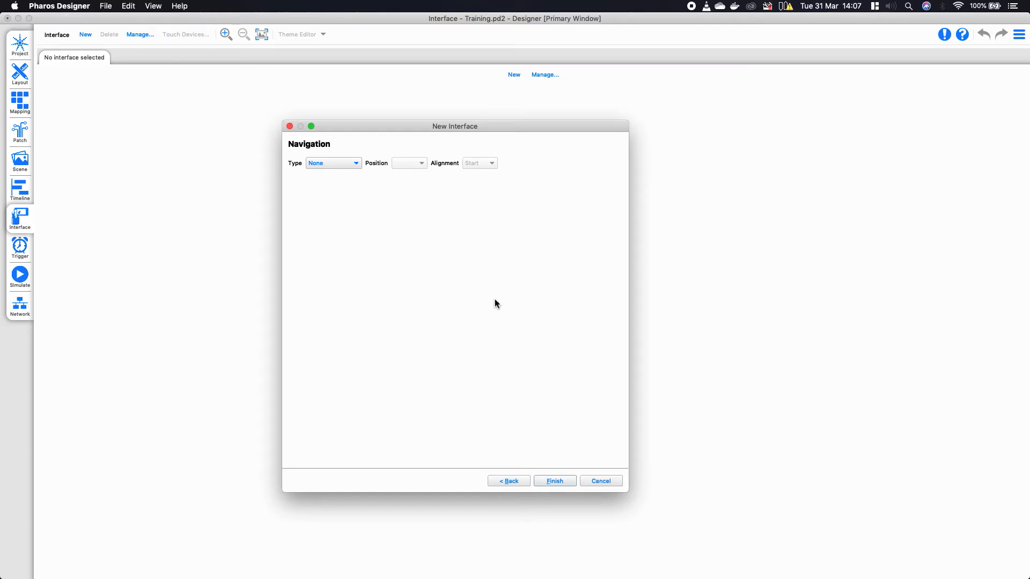
click(356, 163)
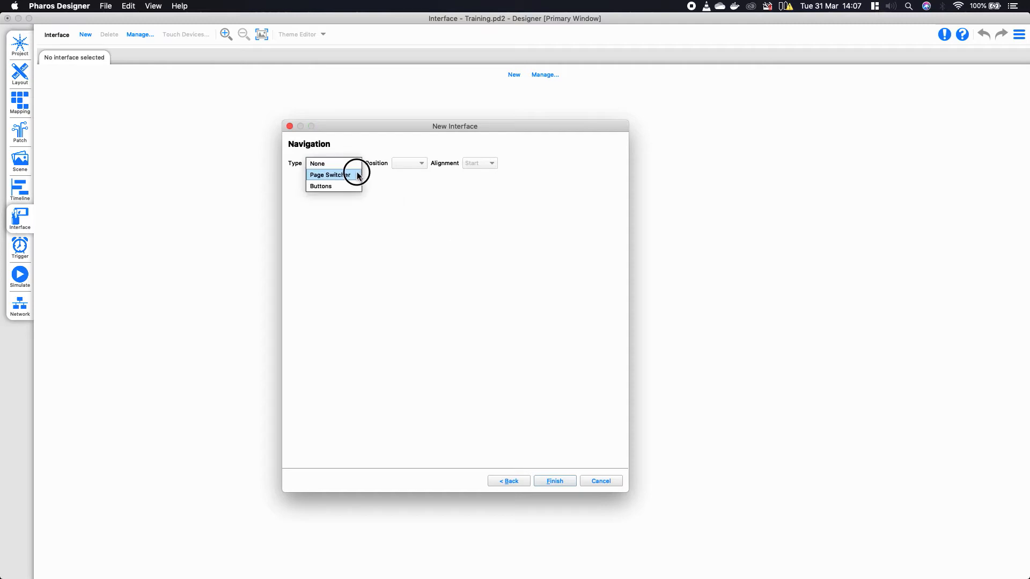
click(358, 175)
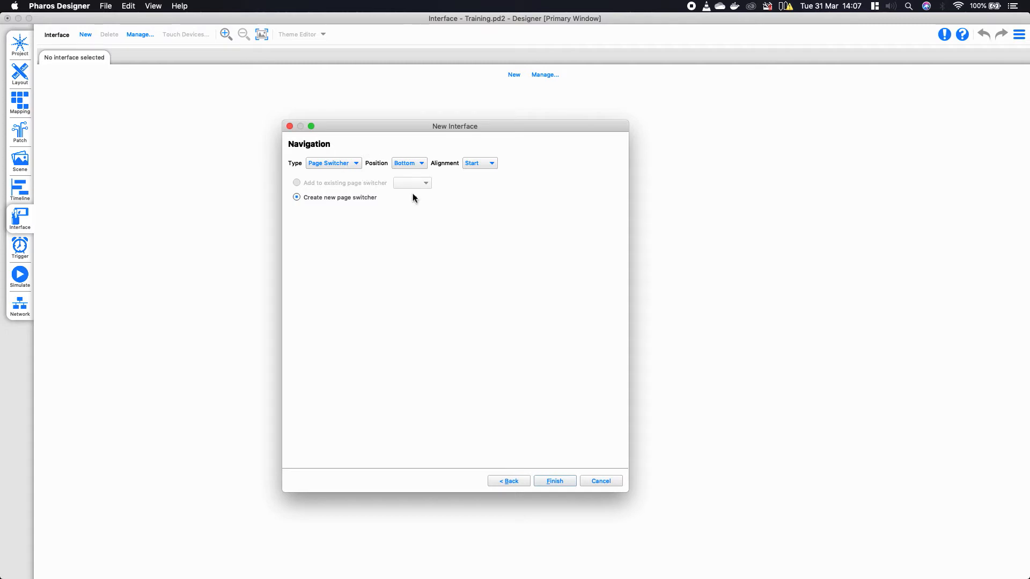
click(546, 484)
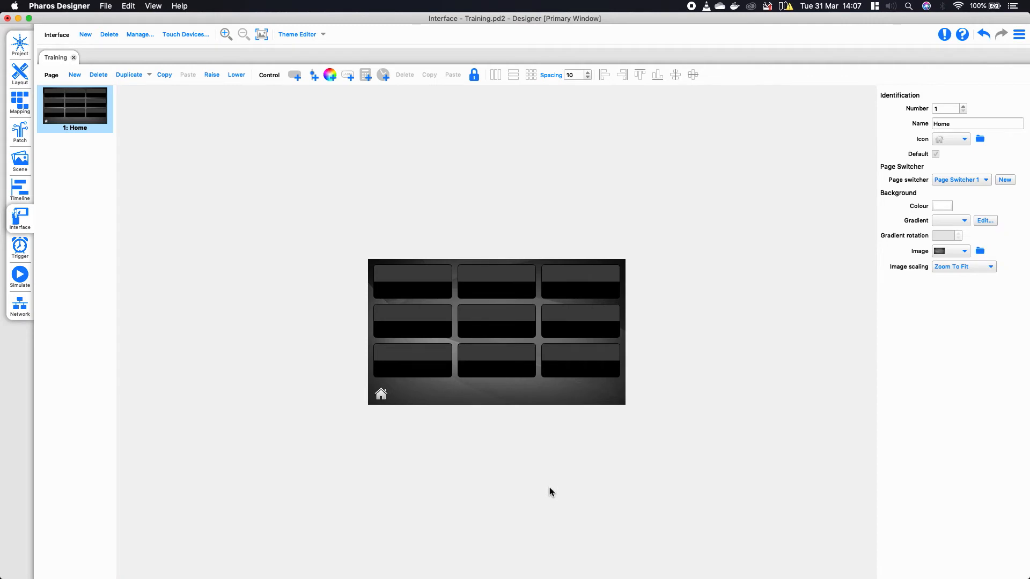
- Caption the top-left Home button 'Preset One'
click(411, 281)
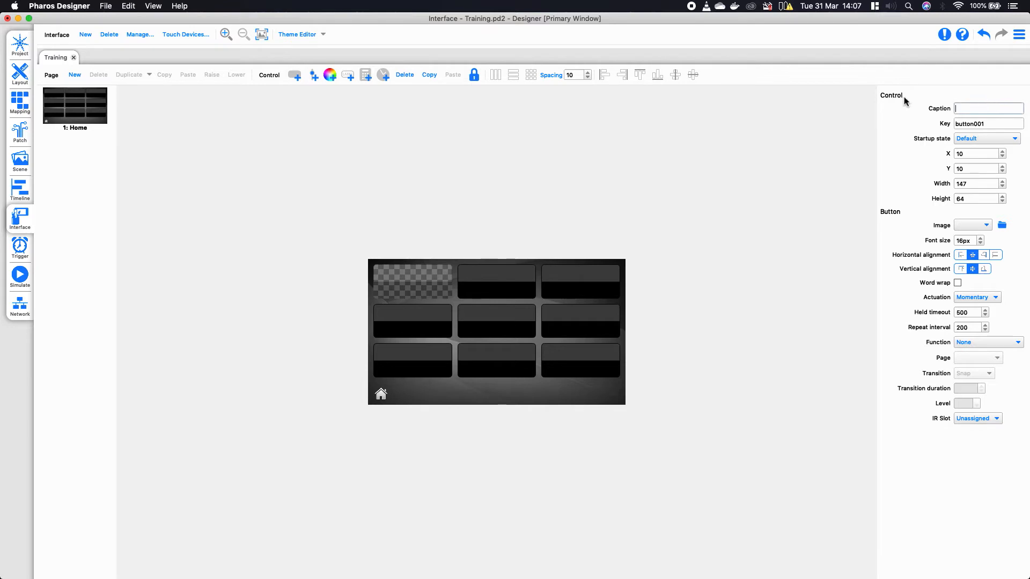
click(957, 110)
text(Preset One)
click(873, 103)
key(ctrl+c)
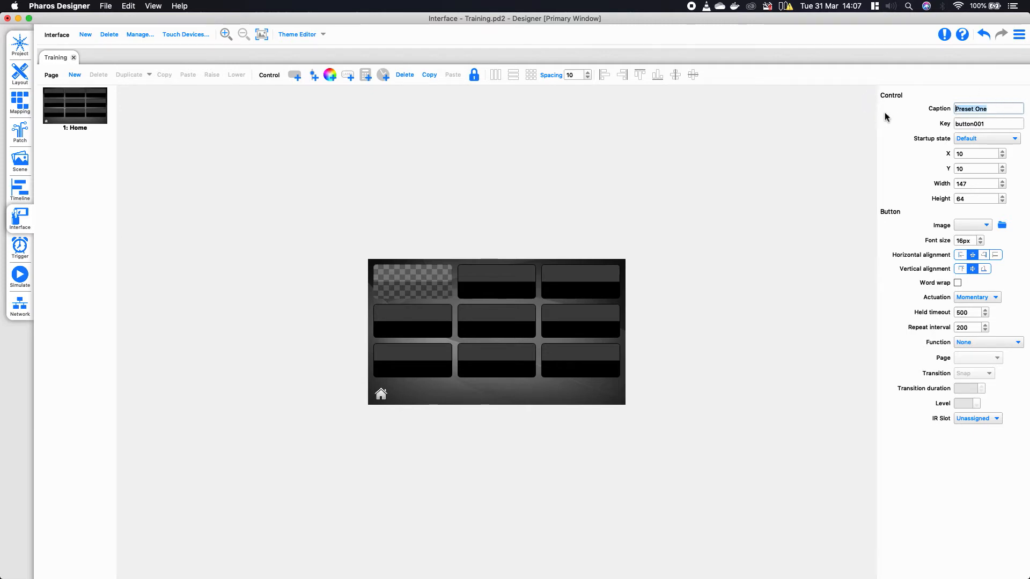
- Caption the next buttons 'Preset Two' to 'Preset Five' and the sixth 'All Off'
click(541, 280)
click(988, 105)
key(ctrl+v)
key(BackSpace)
key(BackSpace)
key(BackSpace)
text(T)
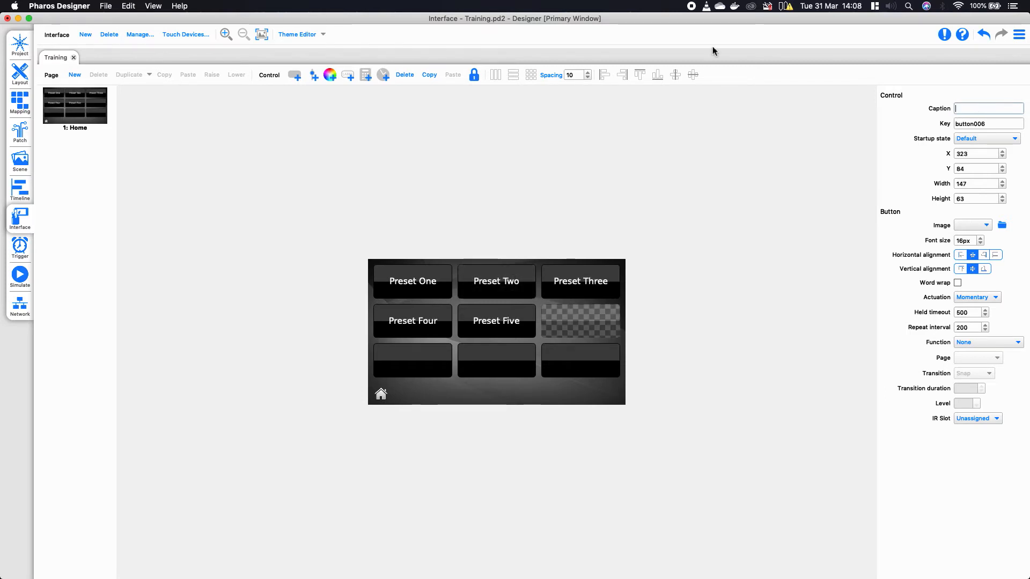
text(All Off)
key(Tab)
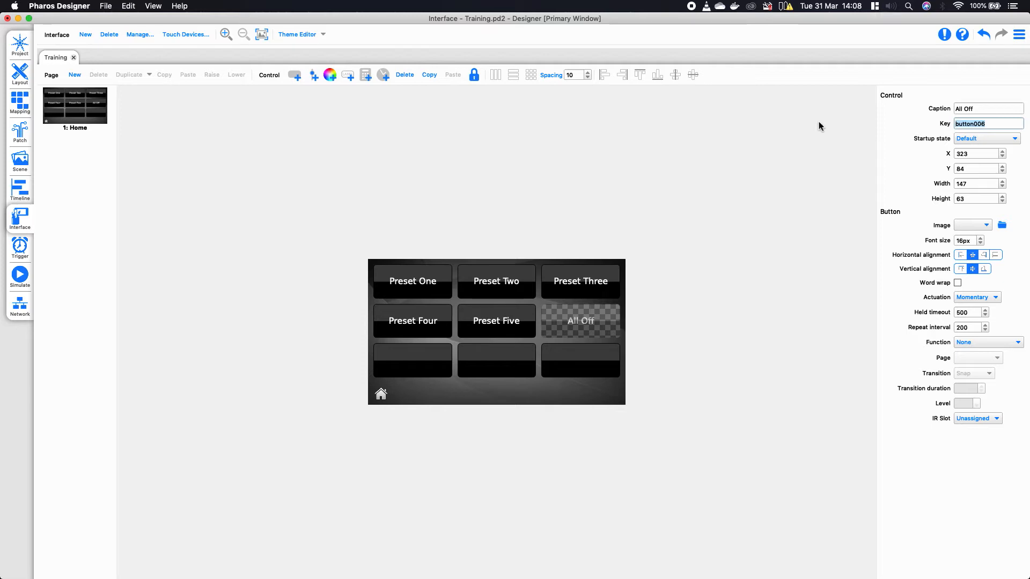
- Check each preset button, then set the All Off button's startup state to Red
click(411, 292)
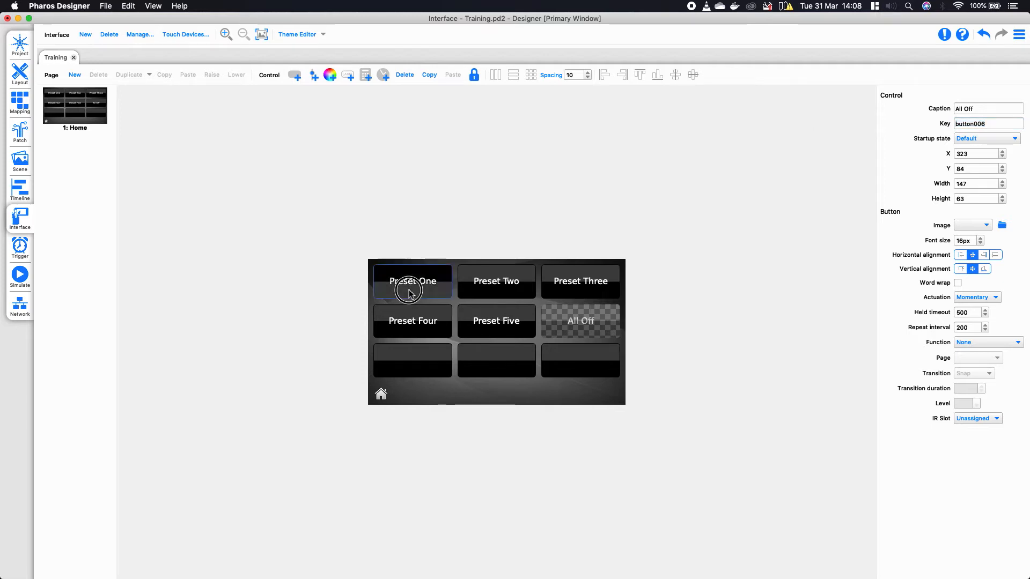
click(489, 288)
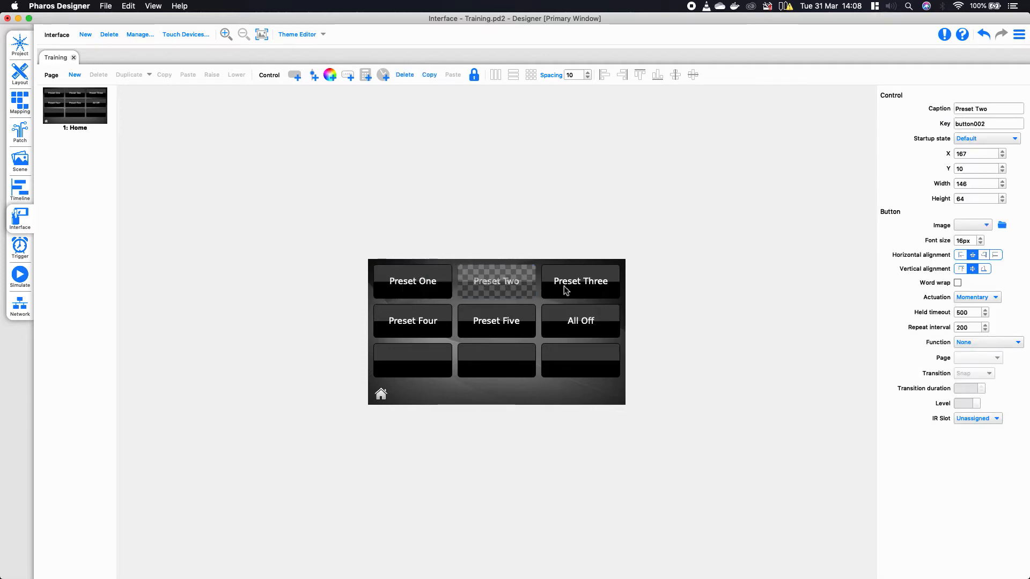
click(564, 292)
click(435, 327)
click(480, 324)
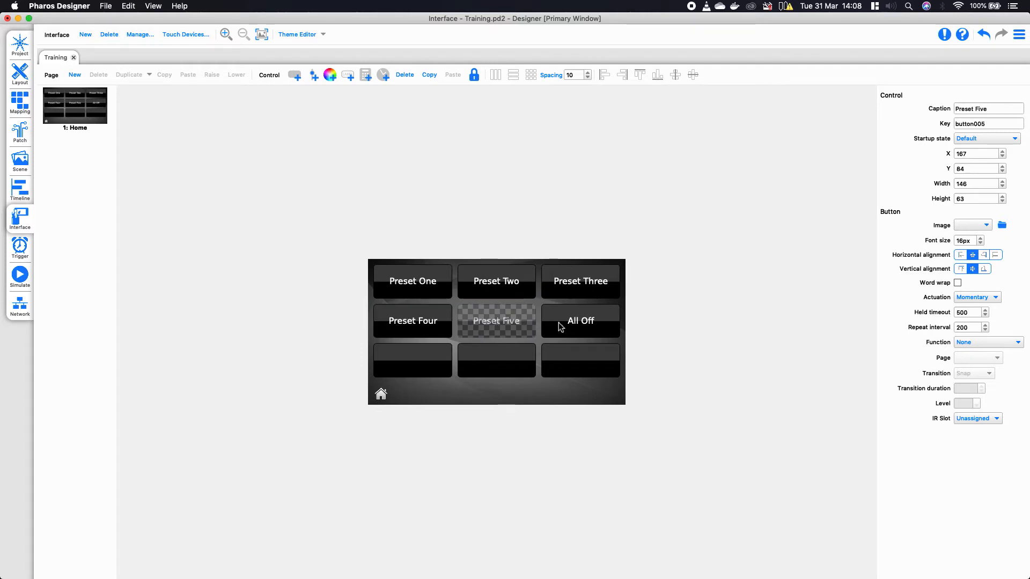
click(560, 324)
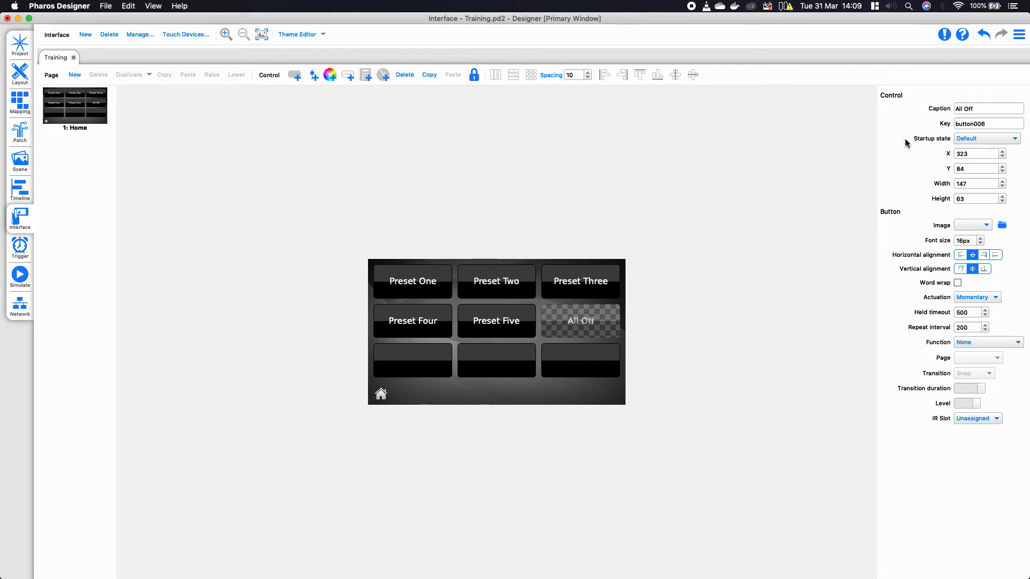
click(969, 139)
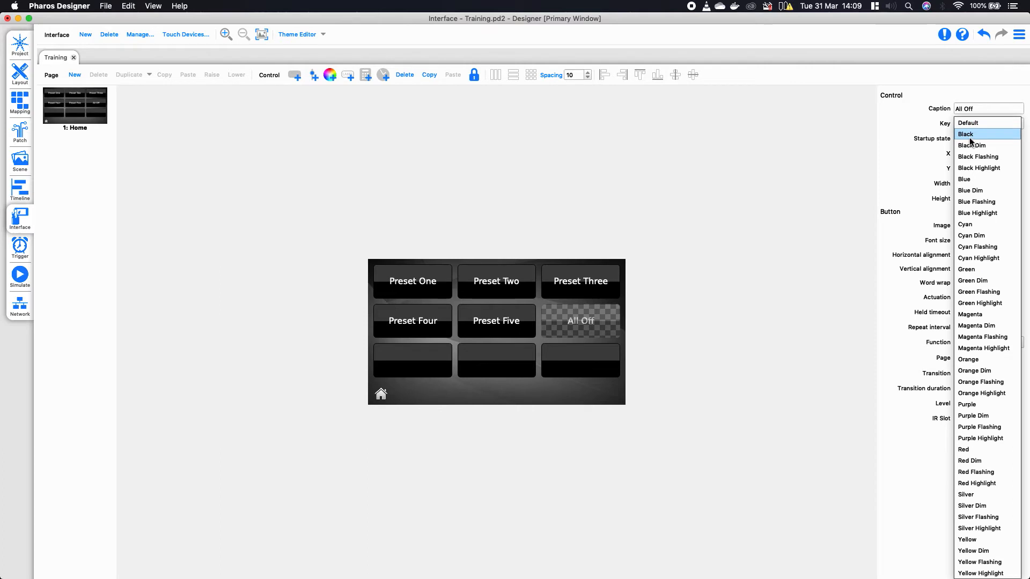
click(978, 456)
click(794, 429)
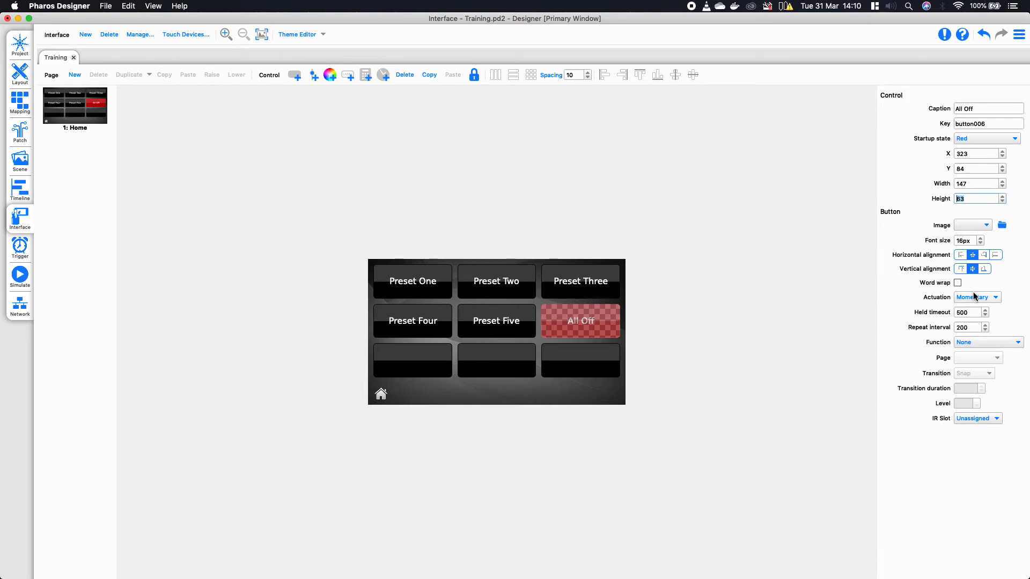
- Delete the three empty bottom-row buttons from the Home page
click(786, 294)
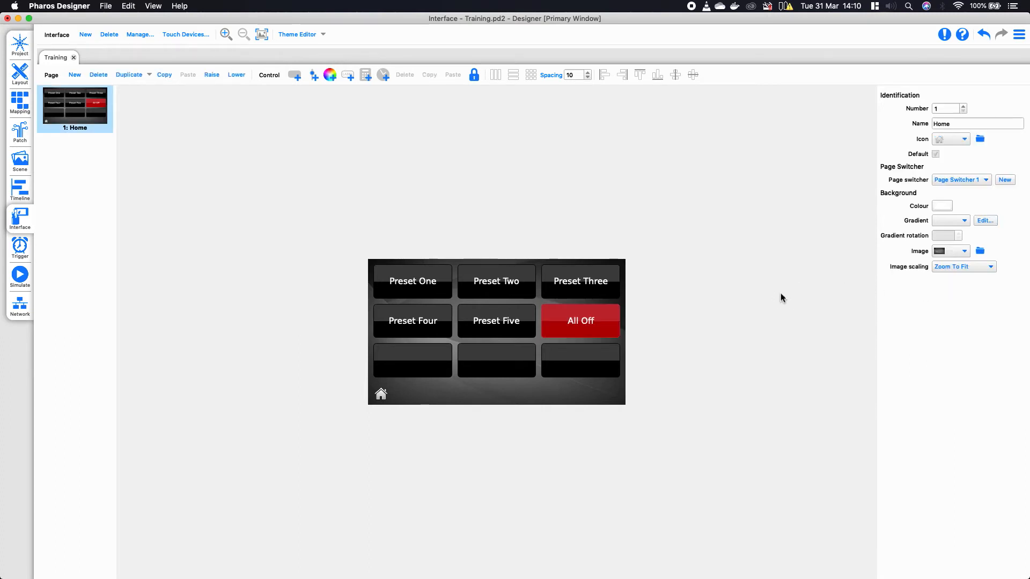
click(414, 358)
key(Delete)
click(464, 359)
key(Delete)
click(567, 359)
key(Delete)
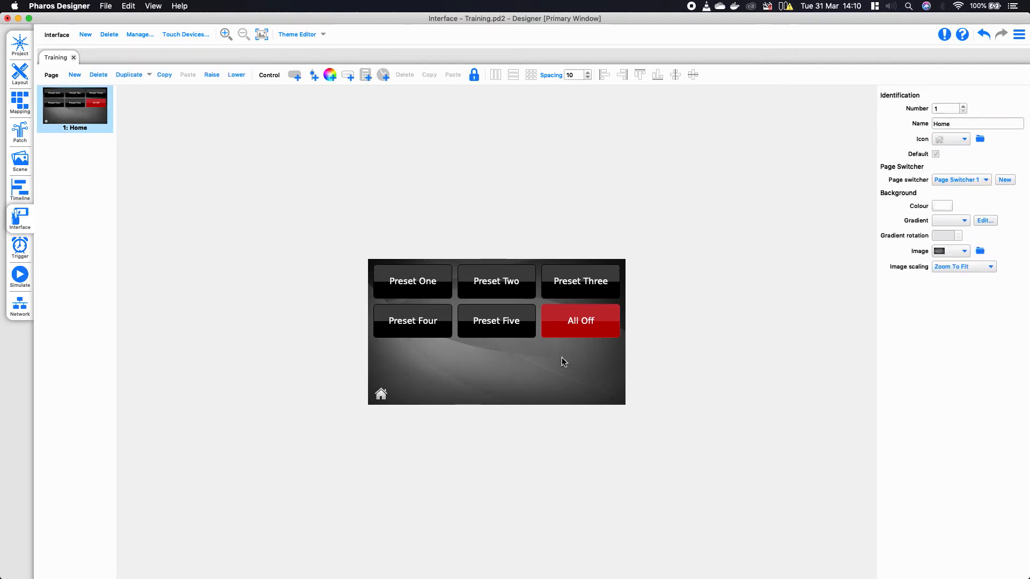
- Unlock the page and enlarge the six buttons to fill it, undoing the stray All Off move
click(566, 358)
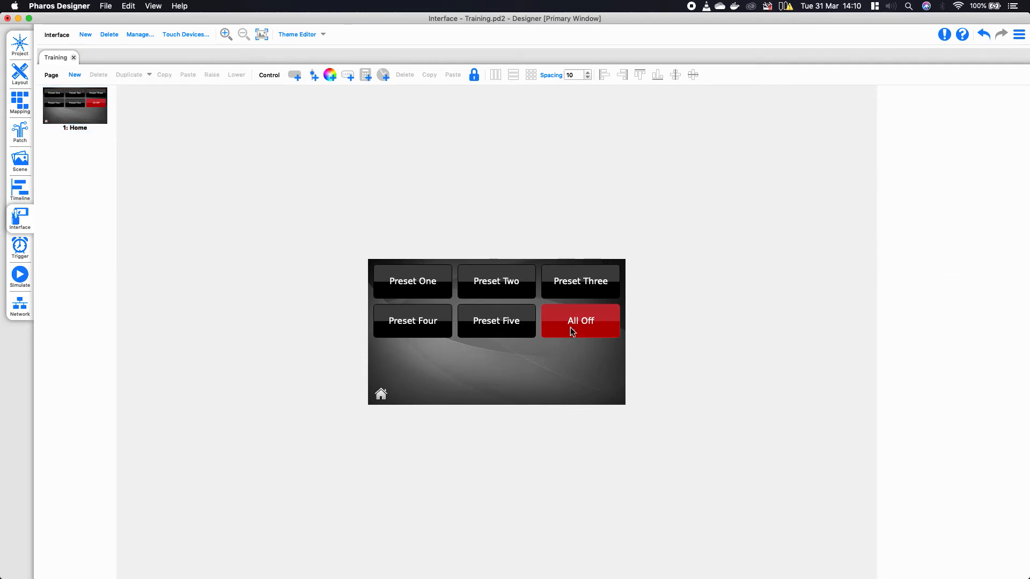
click(585, 326)
drag(588, 363, 511, 377)
click(403, 320)
click(409, 286)
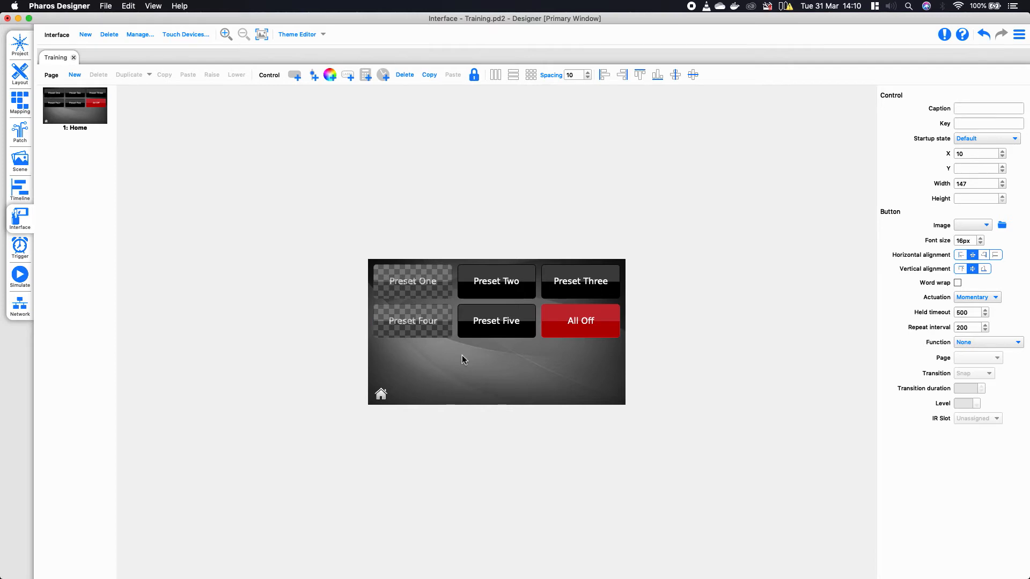
click(491, 356)
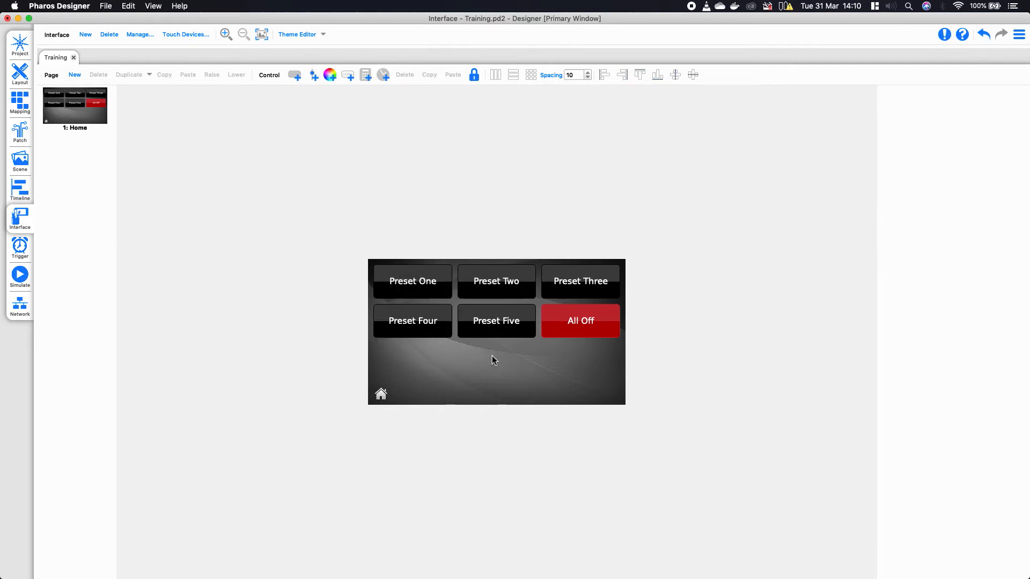
click(474, 76)
drag(371, 263, 579, 367)
click(677, 391)
click(980, 34)
click(816, 179)
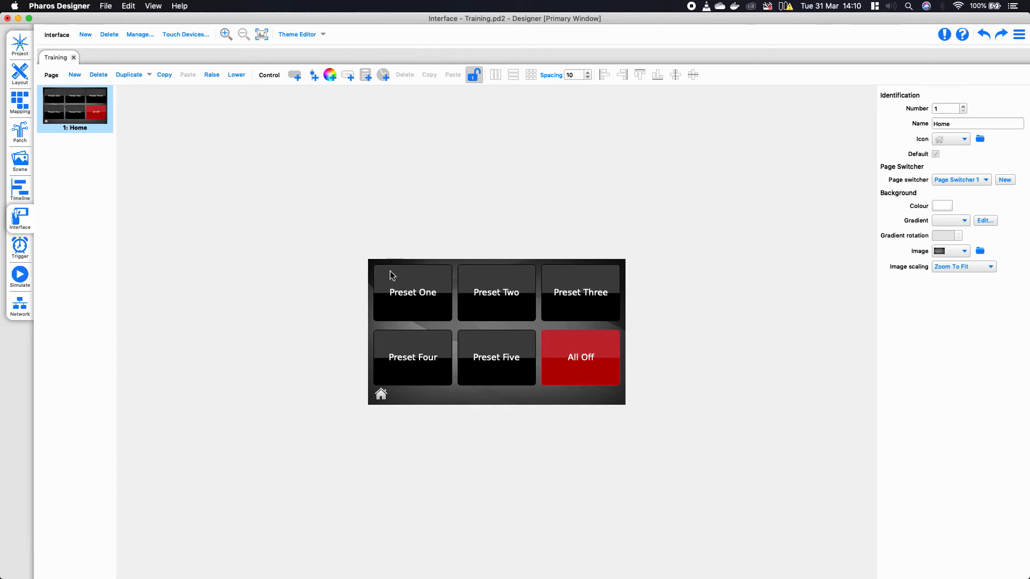
- Show time and date on Page Switcher 1, leaving page names hidden
click(408, 400)
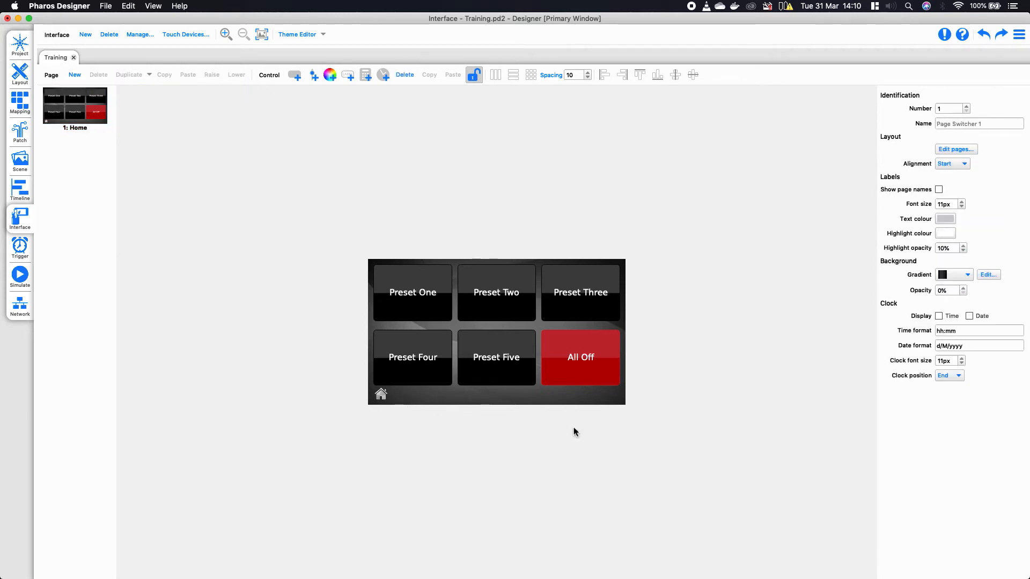
click(938, 190)
click(939, 191)
click(940, 316)
click(971, 316)
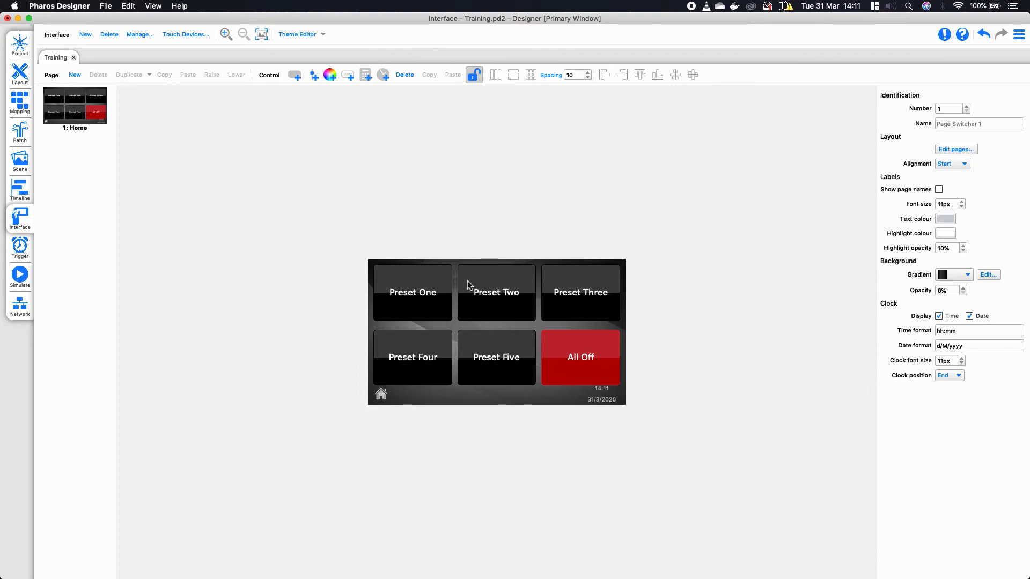
drag(375, 261, 624, 397)
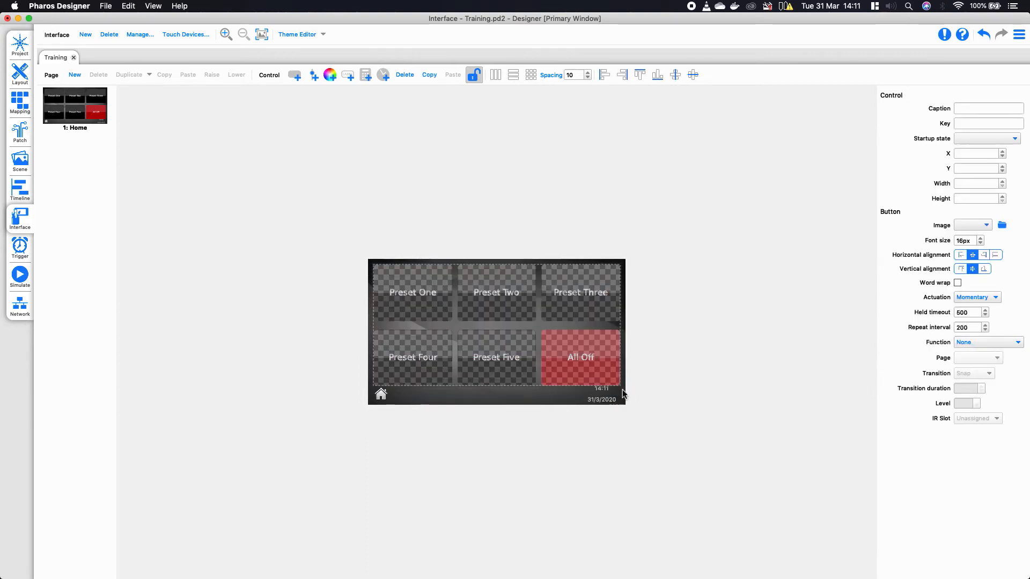
click(661, 362)
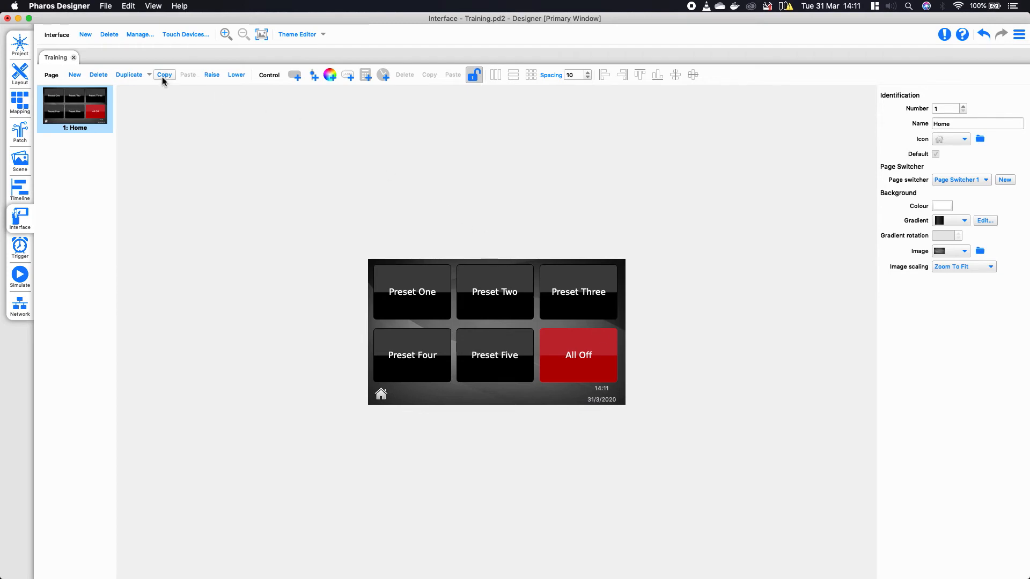
- Create a blank 'Override' page with the sliders icon and theme background on Page Switcher 1
click(75, 78)
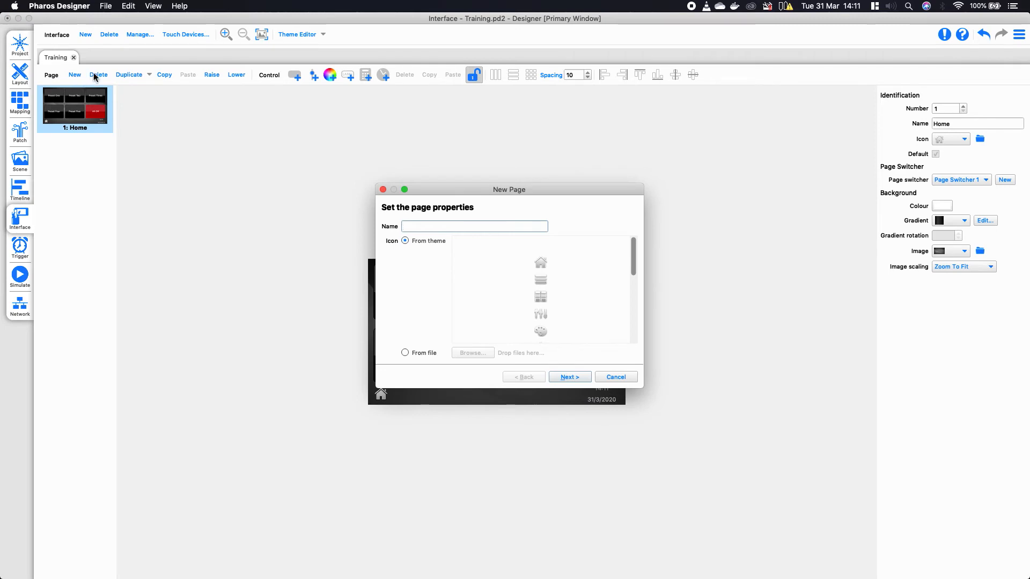
text(Overrid)
click(539, 317)
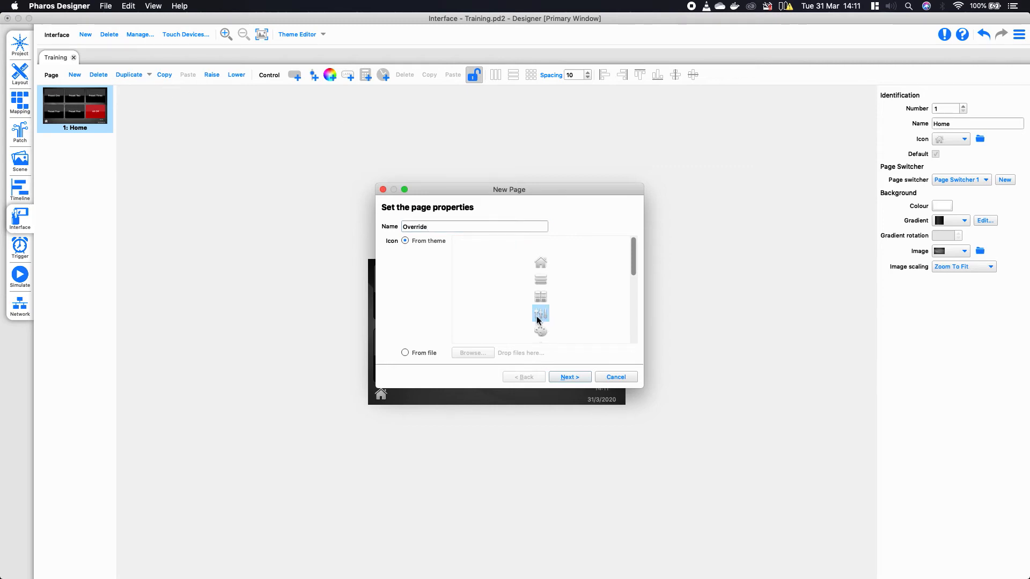
click(574, 381)
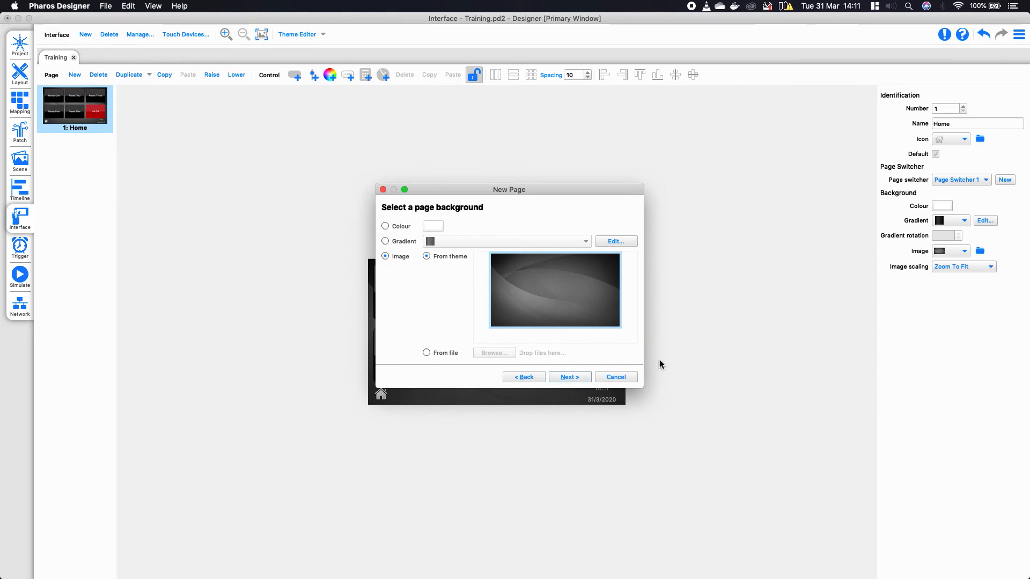
click(569, 377)
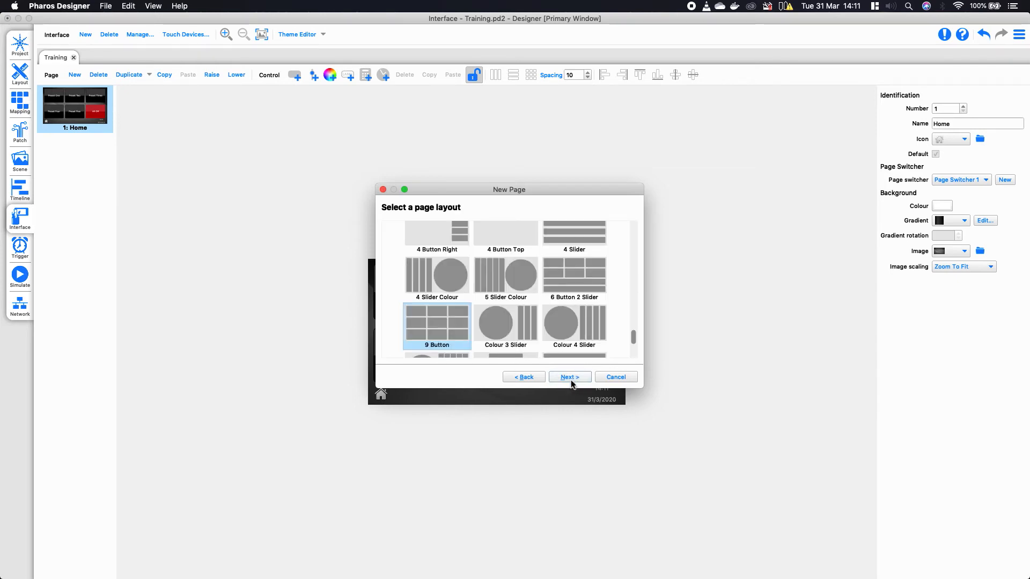
scroll(483, 325, up, 5)
click(428, 242)
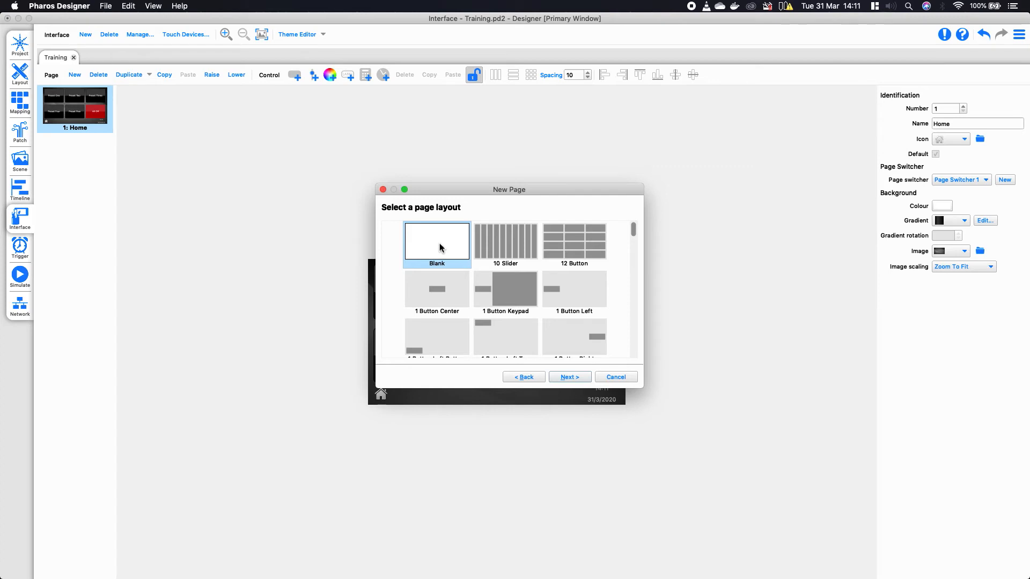
click(575, 380)
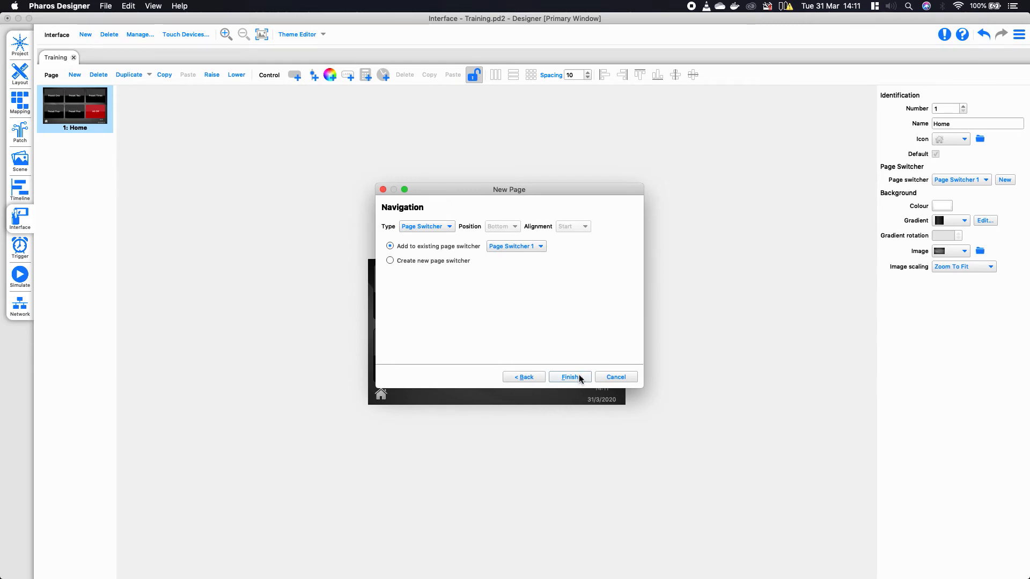
click(572, 379)
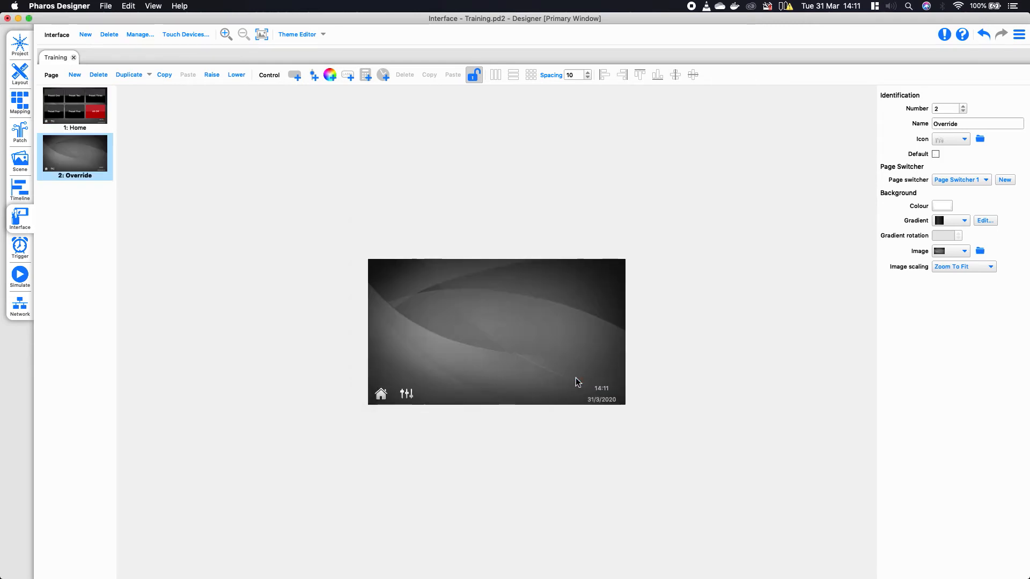
- Select the Override page's switcher to inspect its home and sliders icons, time and date
click(464, 397)
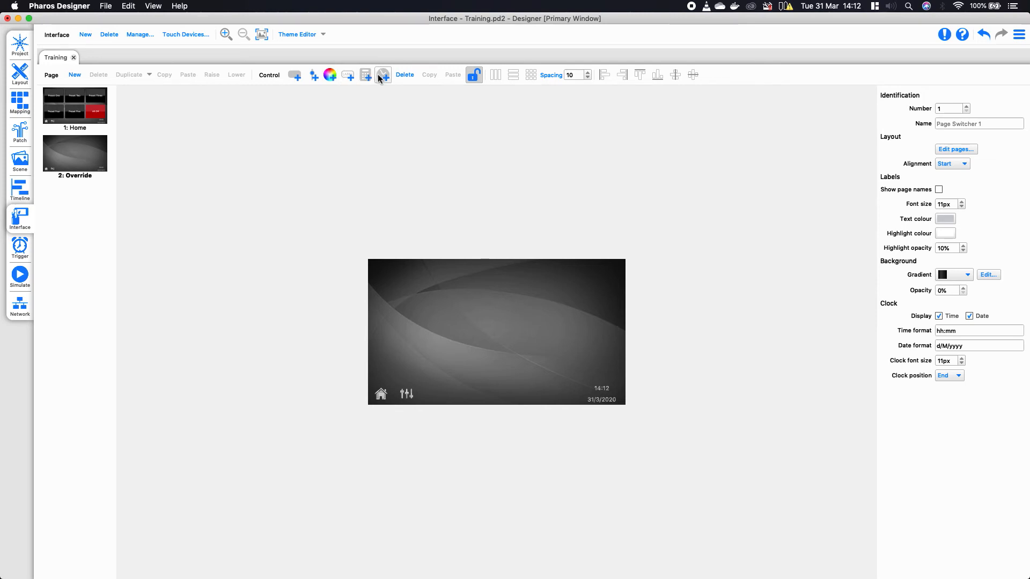
- Draw a colour wheel on the page's left and a tall slider beside it
click(330, 78)
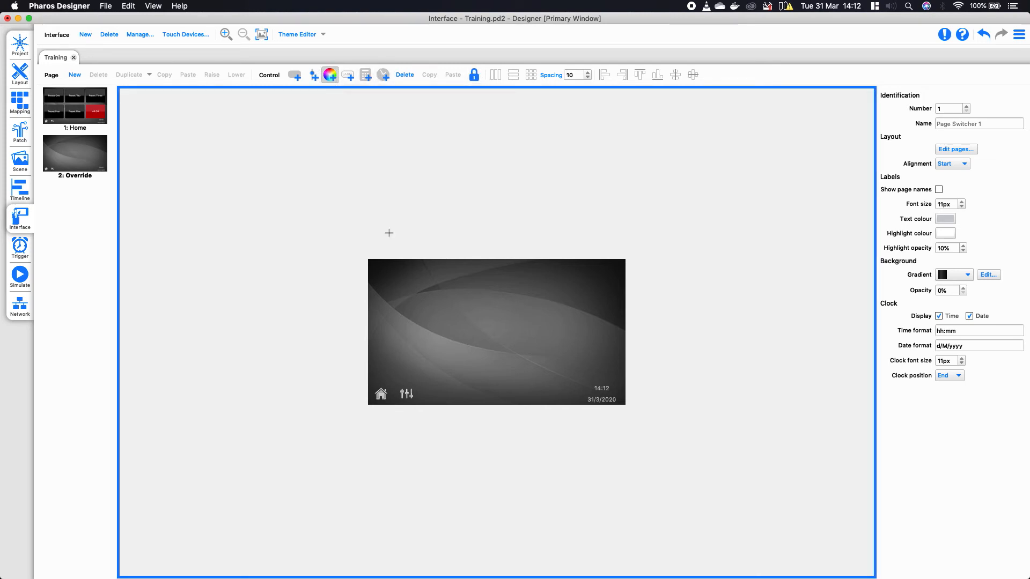
click(381, 267)
drag(380, 267, 515, 381)
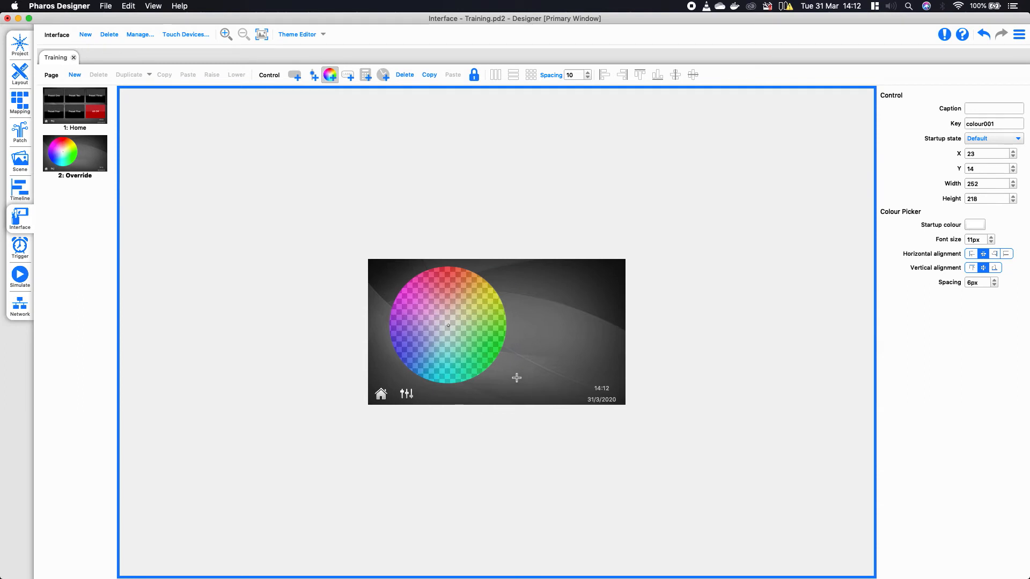
click(314, 74)
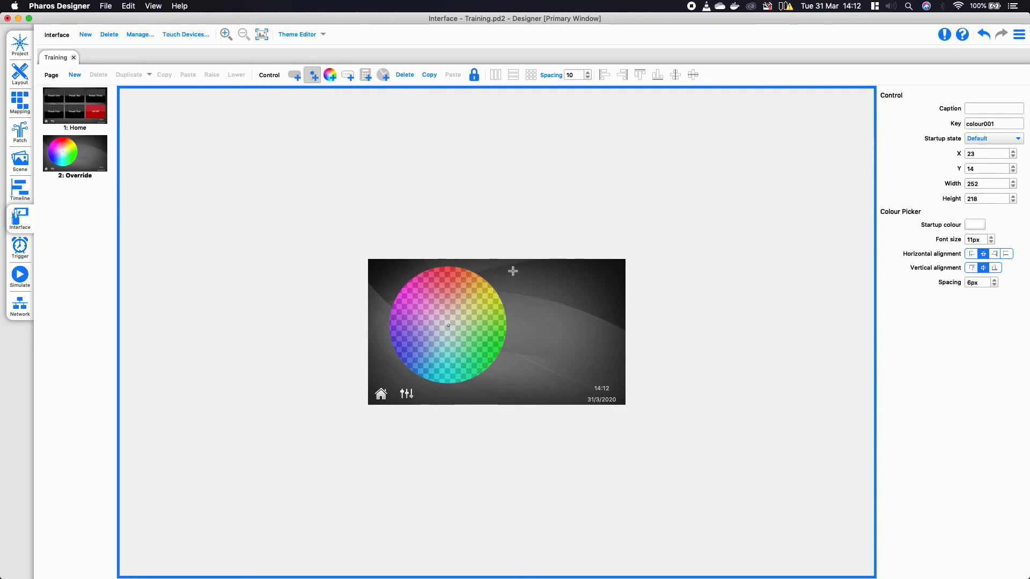
drag(514, 269, 555, 380)
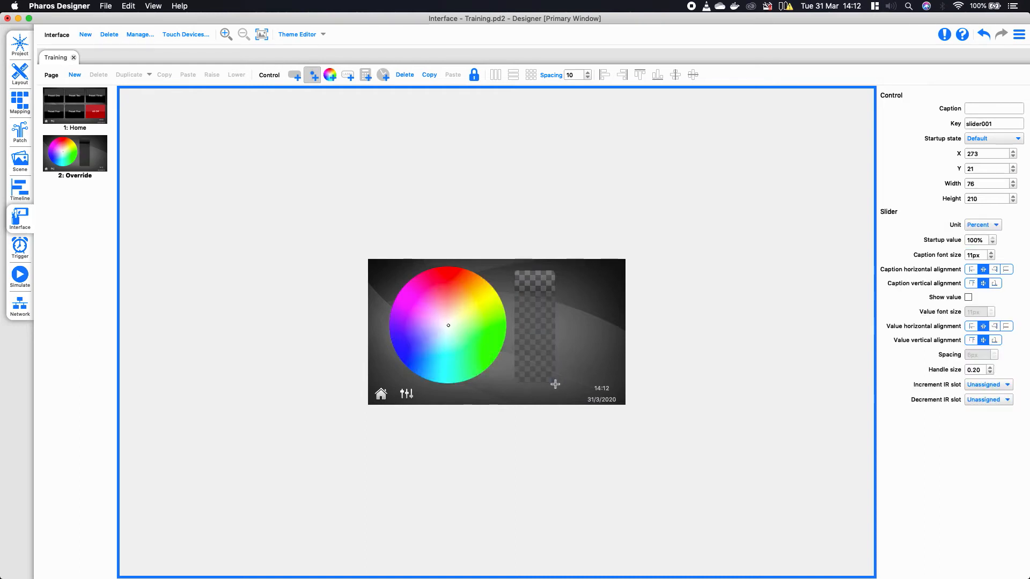
- Draw a small button right of the slider, then select all the controls
click(295, 74)
click(566, 300)
drag(566, 300, 621, 334)
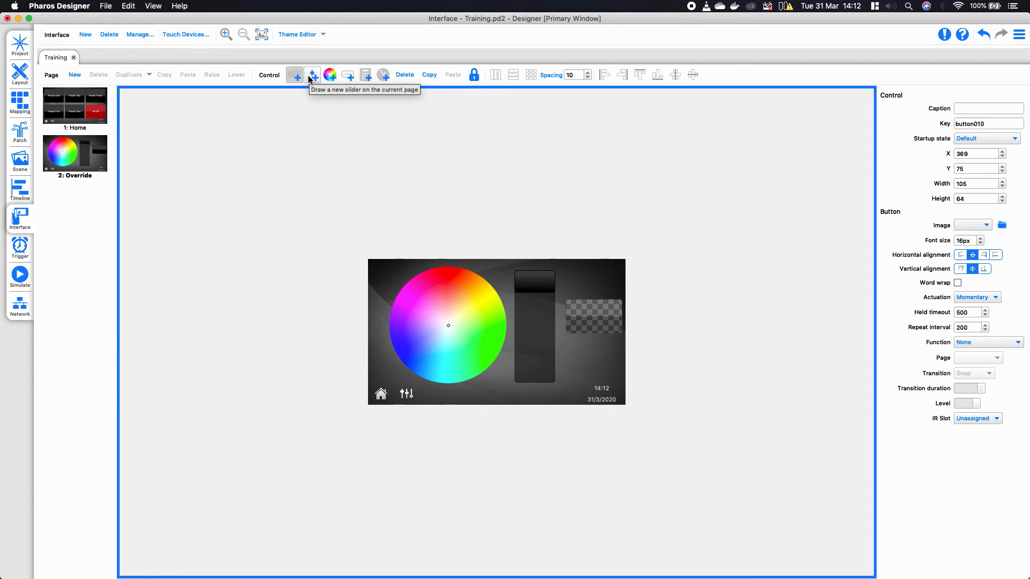
key(Escape)
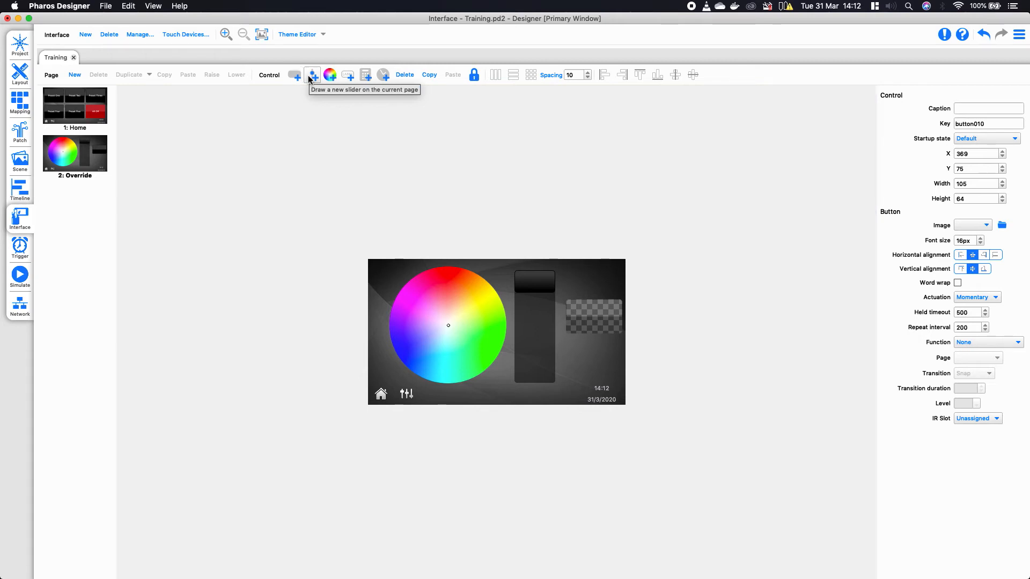
key(super+a)
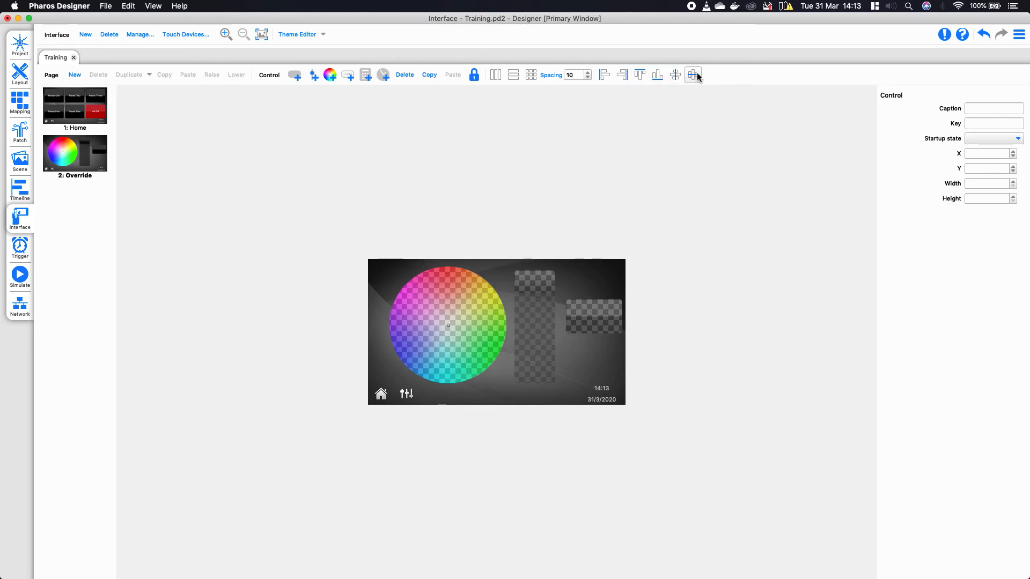
- Centre-align the controls and caption the button 'Clear'
click(696, 77)
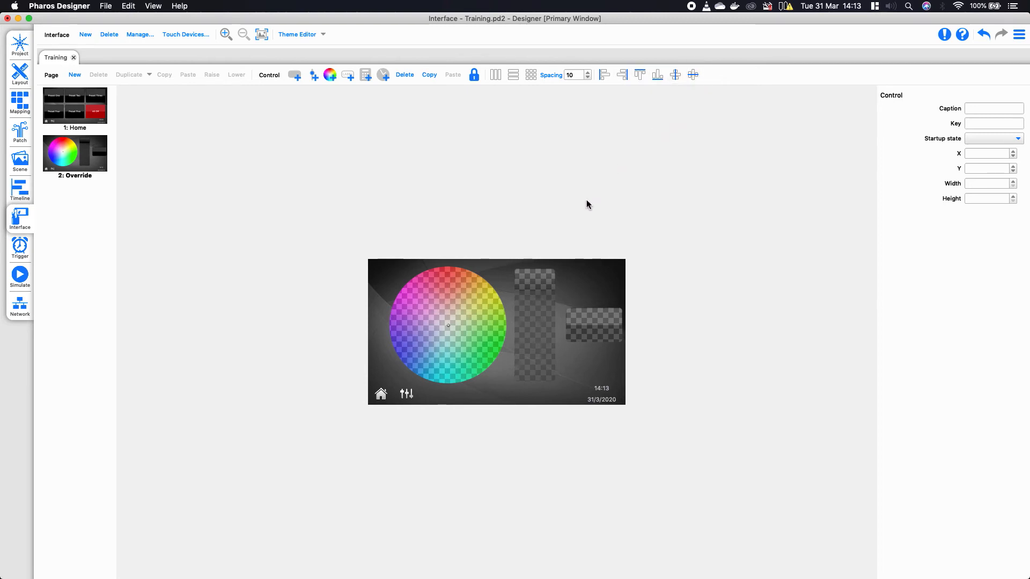
click(472, 298)
click(470, 231)
click(592, 319)
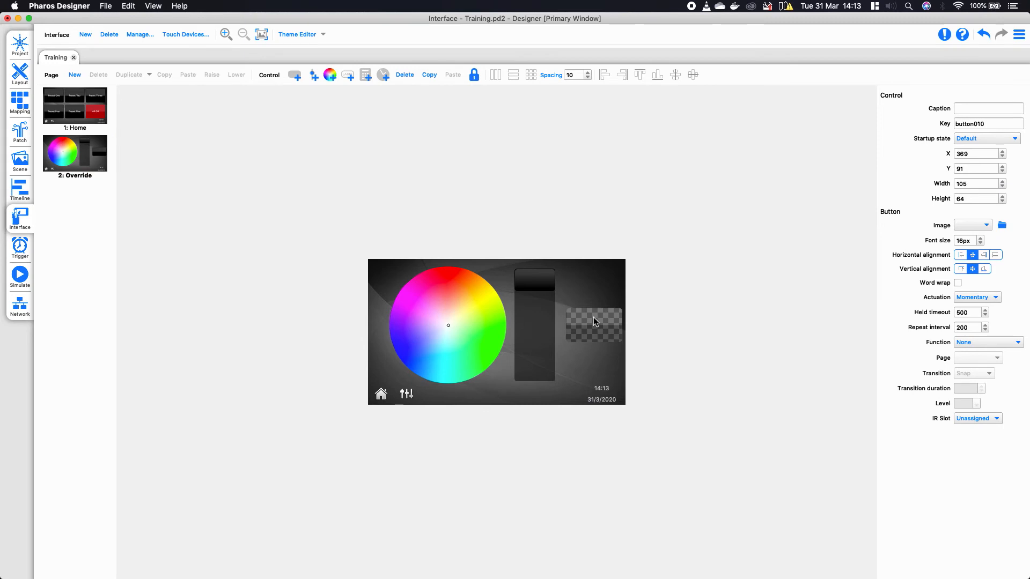
click(983, 107)
click(761, 216)
- Turn on Show value for the slider and drag its level to test it
click(539, 284)
click(577, 143)
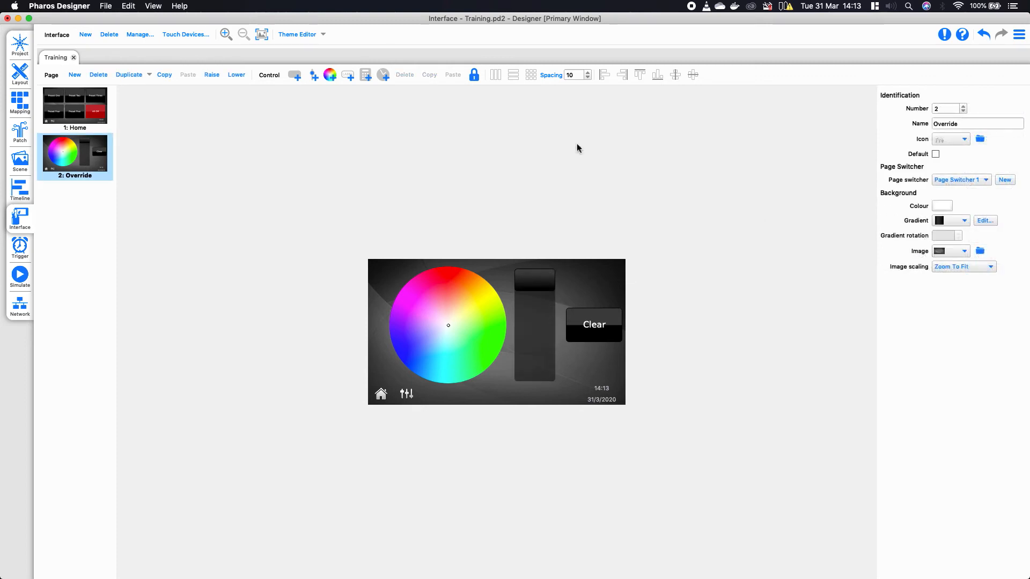
click(541, 304)
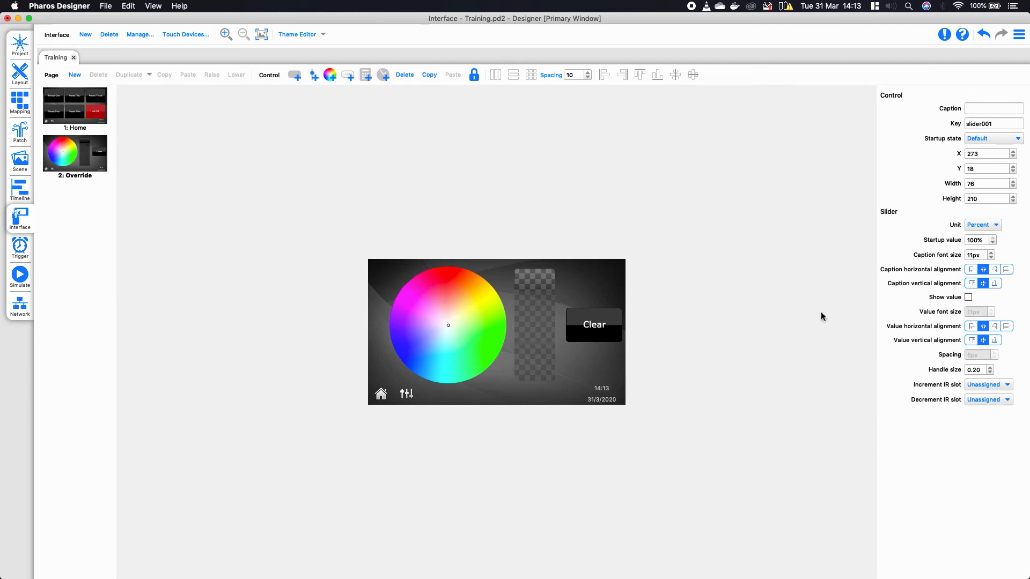
click(968, 298)
click(662, 374)
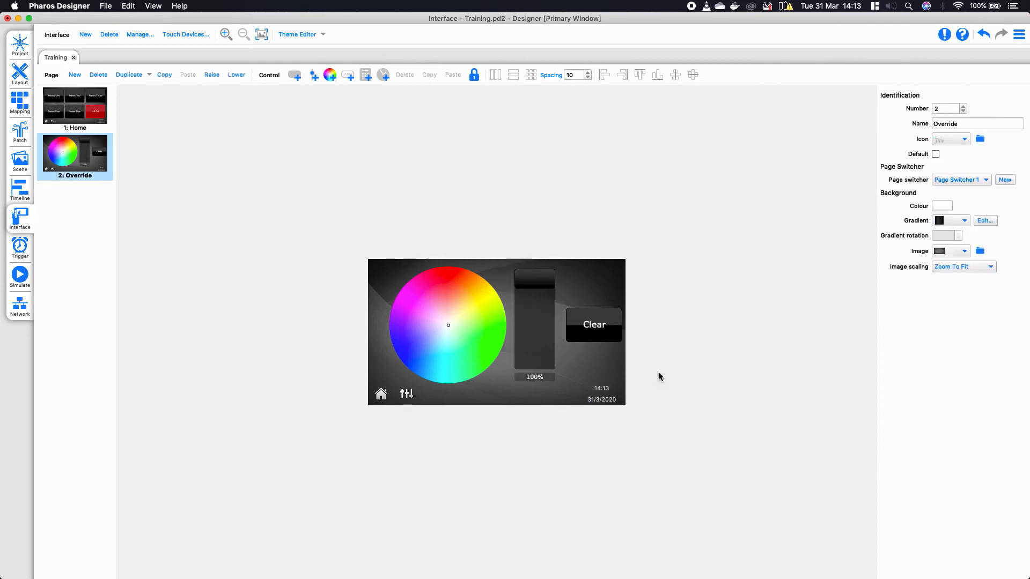
drag(527, 282, 514, 217)
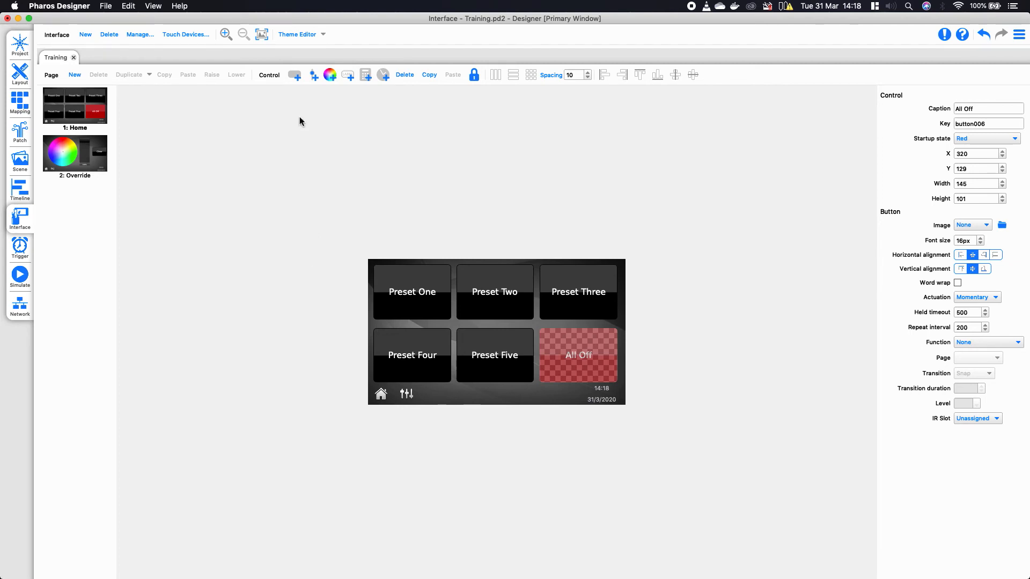
- Open the Theme Editor from the Interface toolbar
click(294, 35)
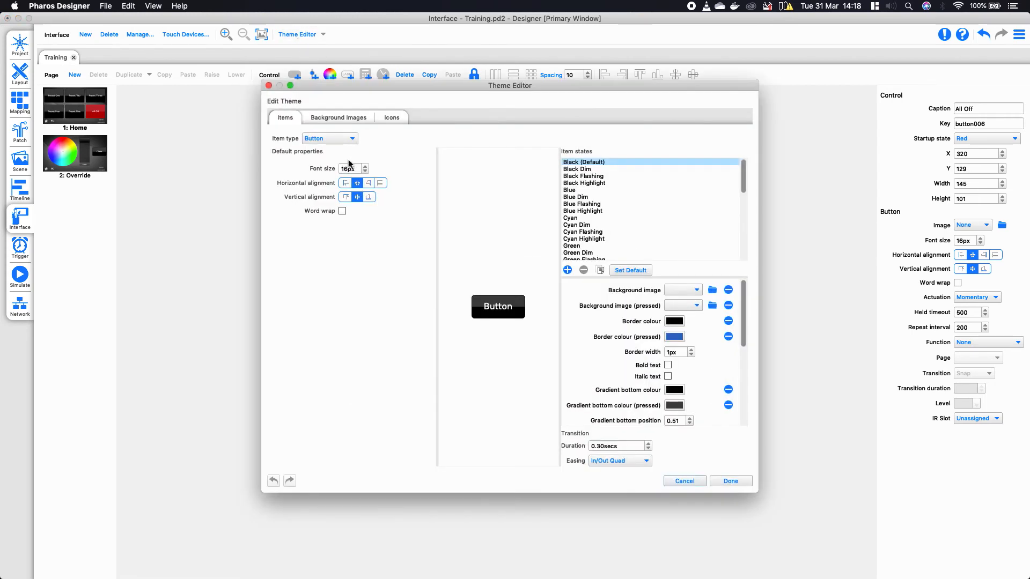
- Keep Button as the item type and add a new item state
click(332, 139)
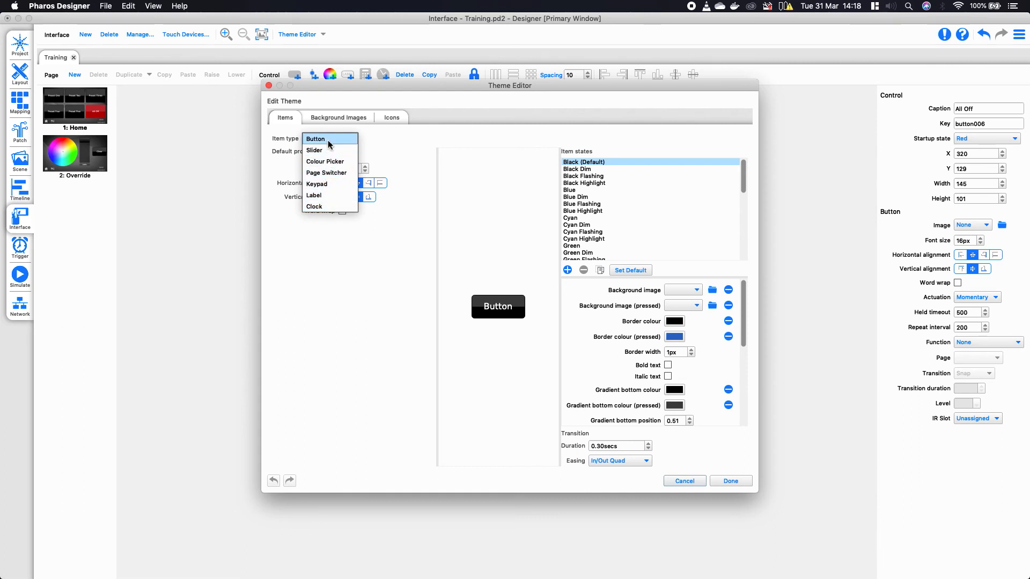
click(329, 140)
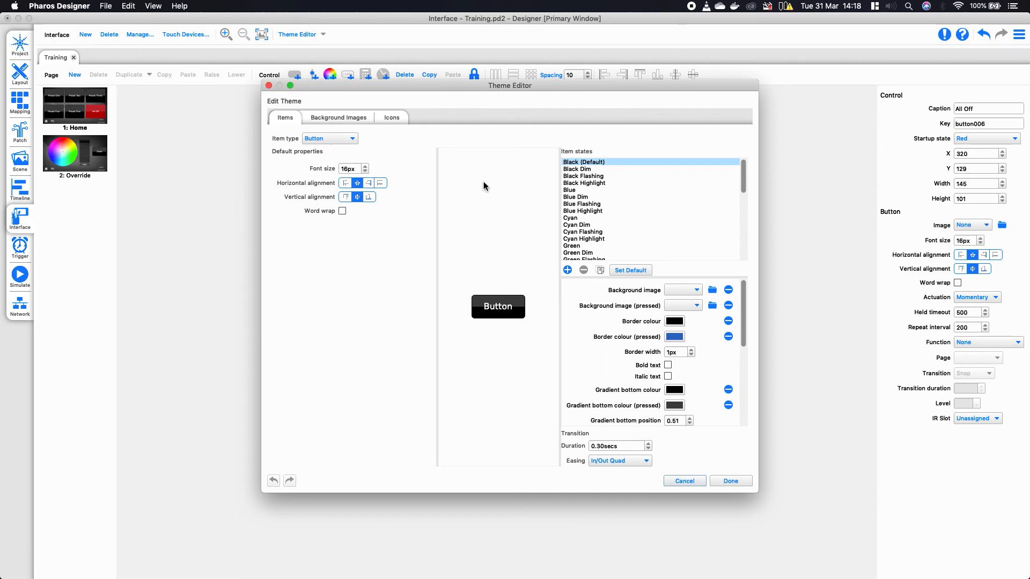
click(569, 272)
scroll(596, 247, down, 10)
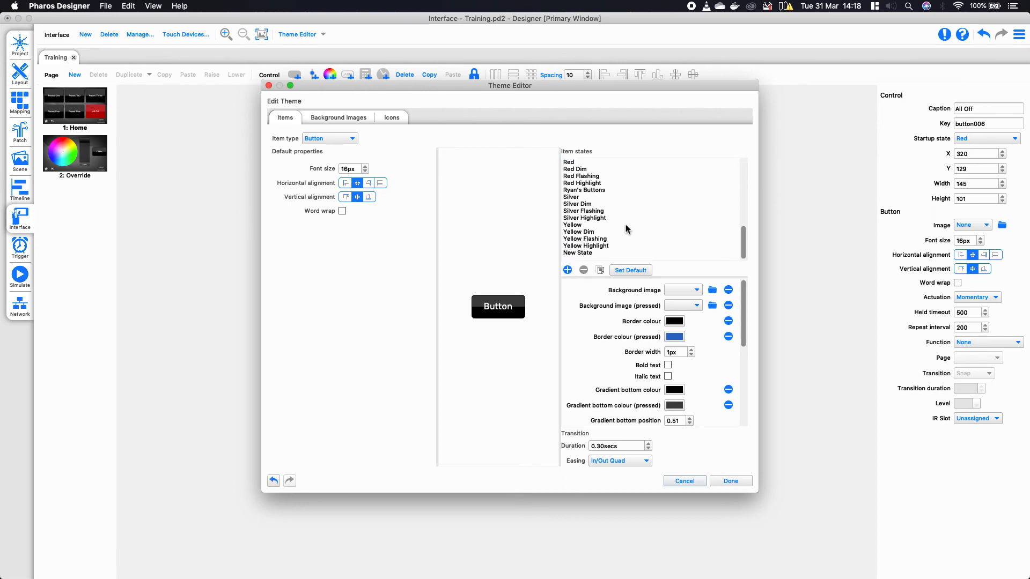
- Rename the new state to the user's first name followed by 'Button'
double_click(588, 255)
text(Ryan's Buttio)
key(BackSpace)
key(BackSpace)
text(on)
key(Return)
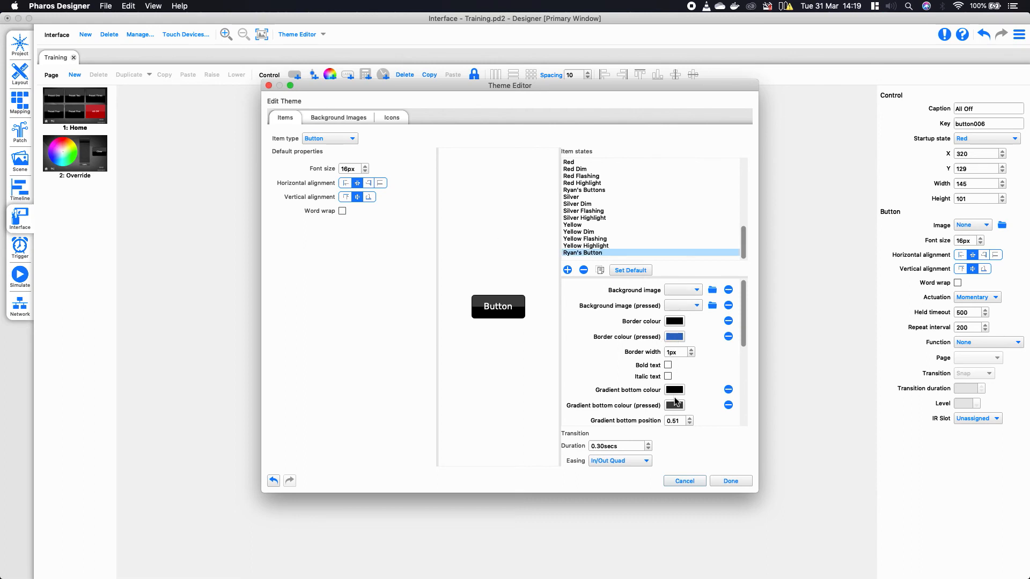
scroll(674, 400, down, 2)
- Set the new state's gradient bottom colour to red and make its text bold
scroll(673, 391, down, 1)
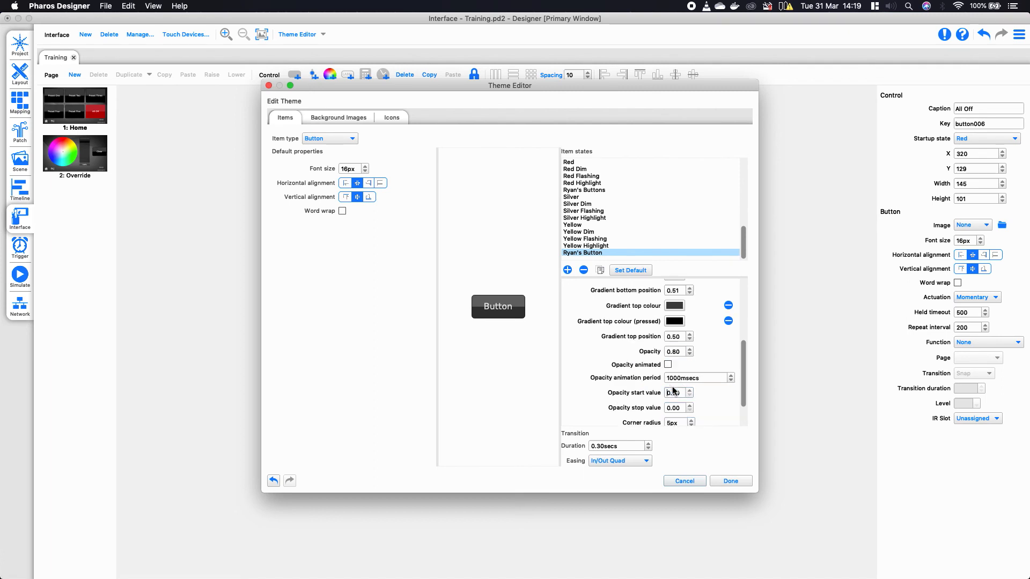
click(675, 321)
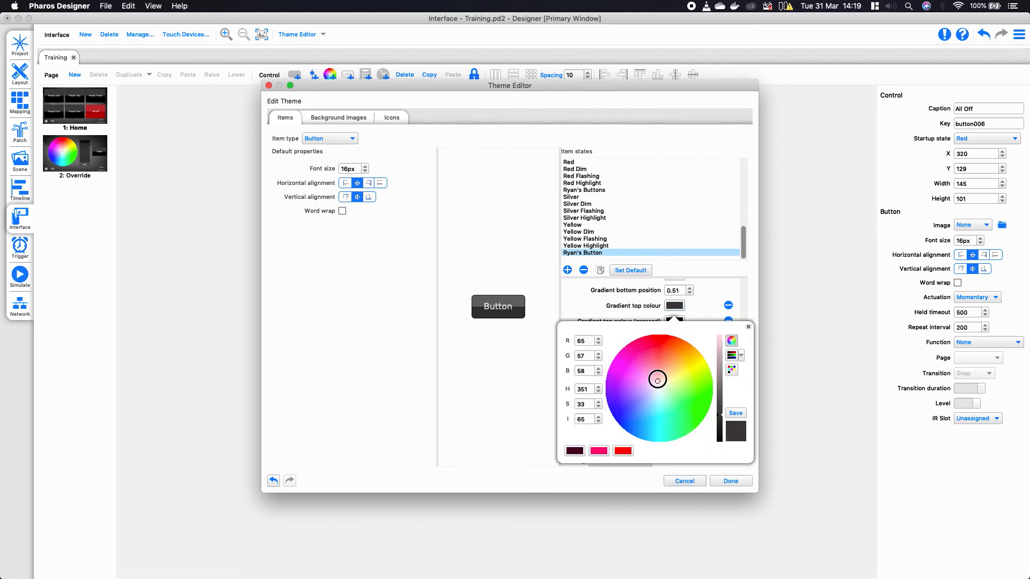
click(593, 298)
scroll(648, 343, up, 3)
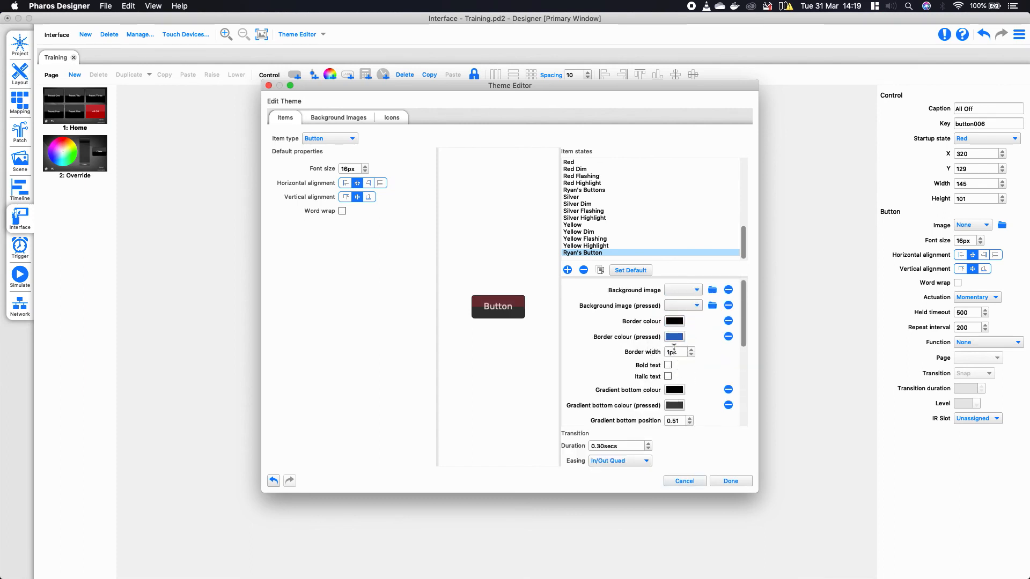
click(674, 390)
drag(648, 314, 645, 238)
click(522, 228)
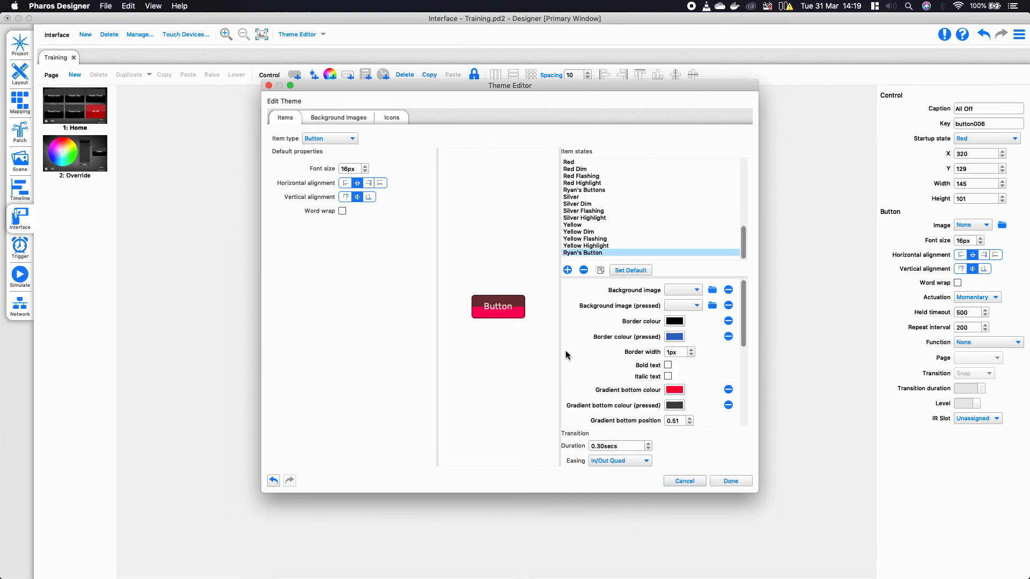
click(668, 366)
- Browse the Background Images and Icons tabs, then close the Theme Editor with Done
click(340, 117)
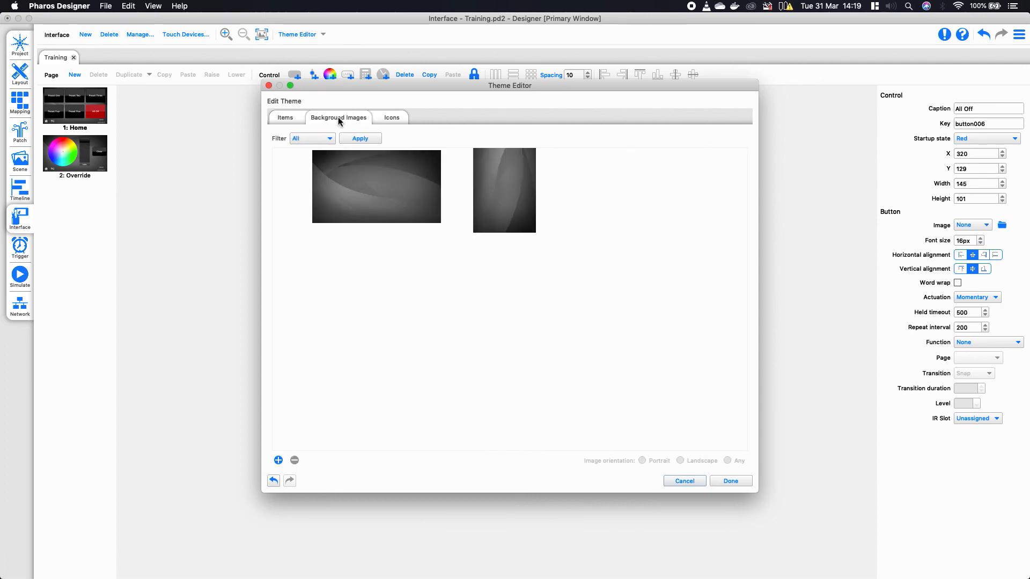
click(395, 120)
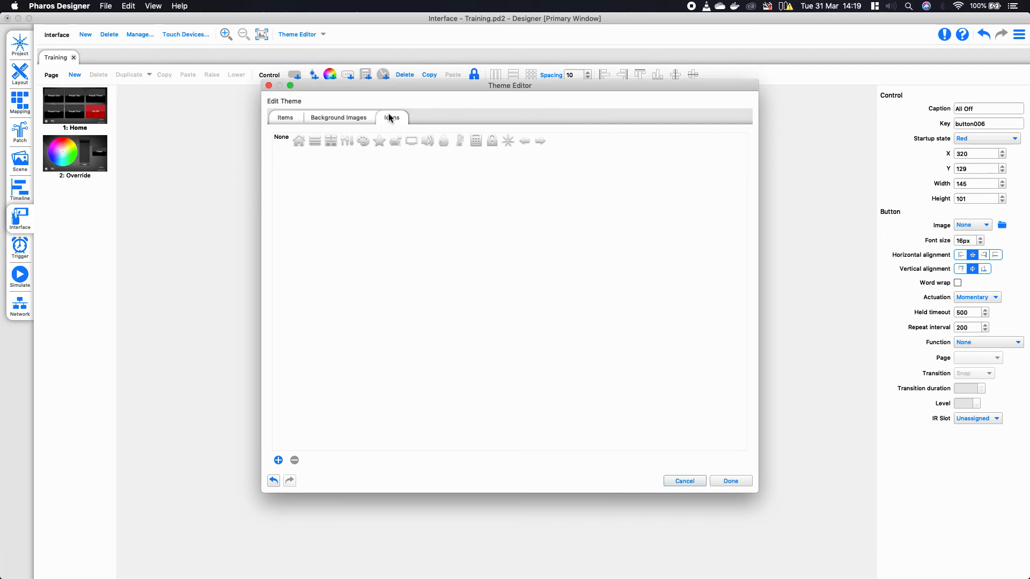
click(733, 486)
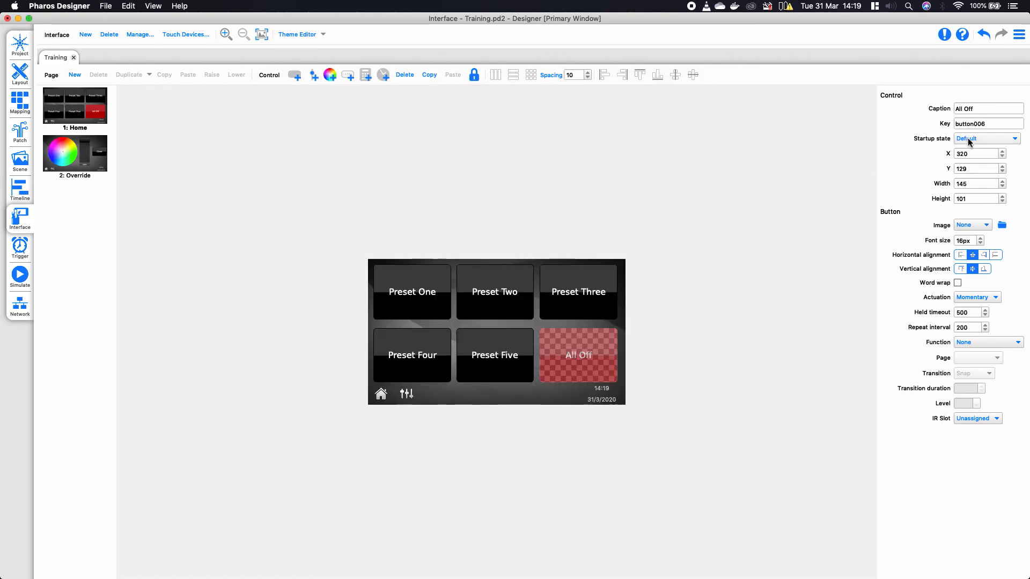
click(968, 139)
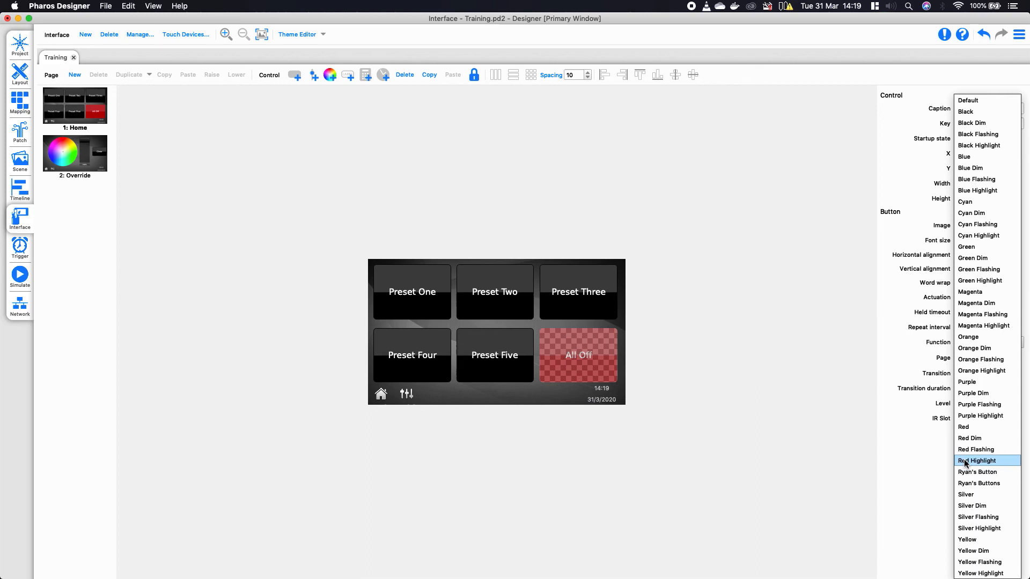
click(811, 279)
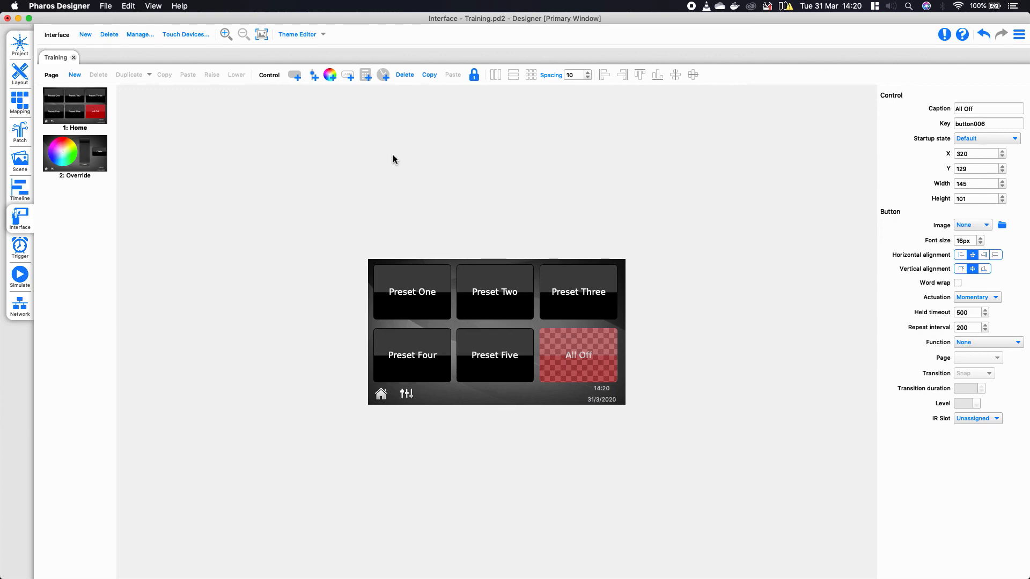
- Open the Training interface settings and enter an unlock code
click(141, 35)
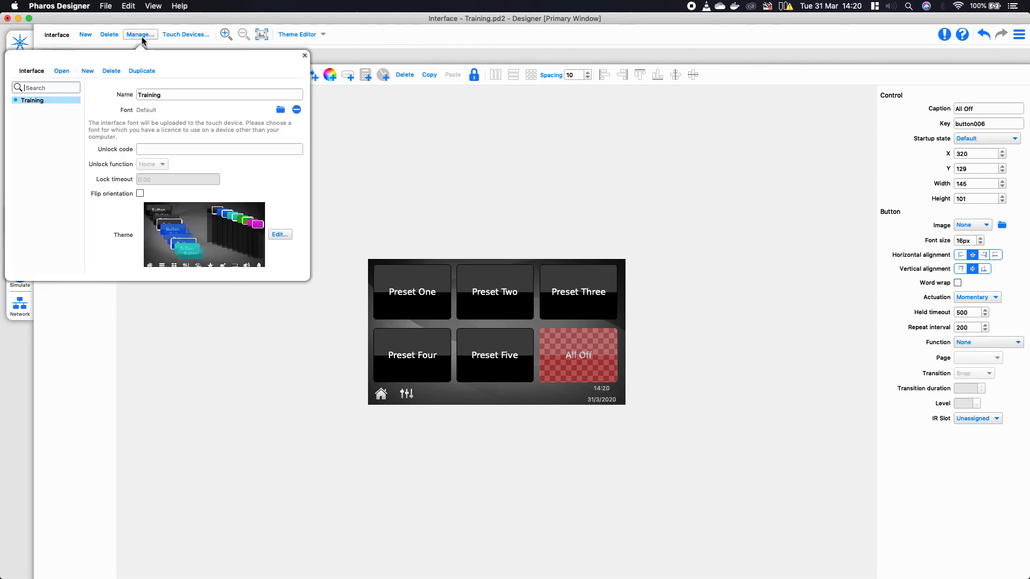
click(149, 149)
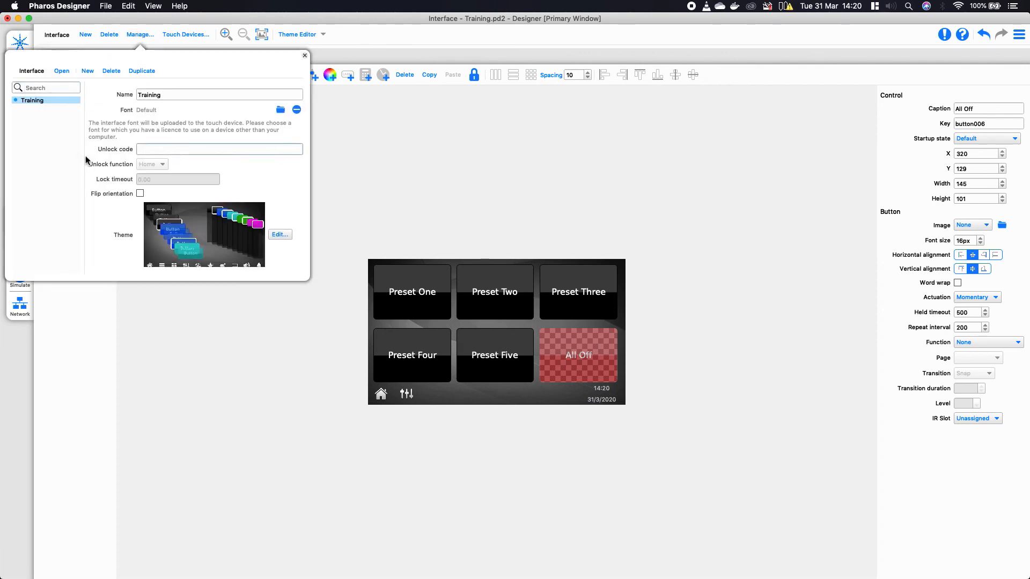
text(1223)
key(BackSpace)
key(BackSpace)
text(34)
click(173, 97)
- Set a one-minute (1m) lock timeout and close the interface settings
click(168, 182)
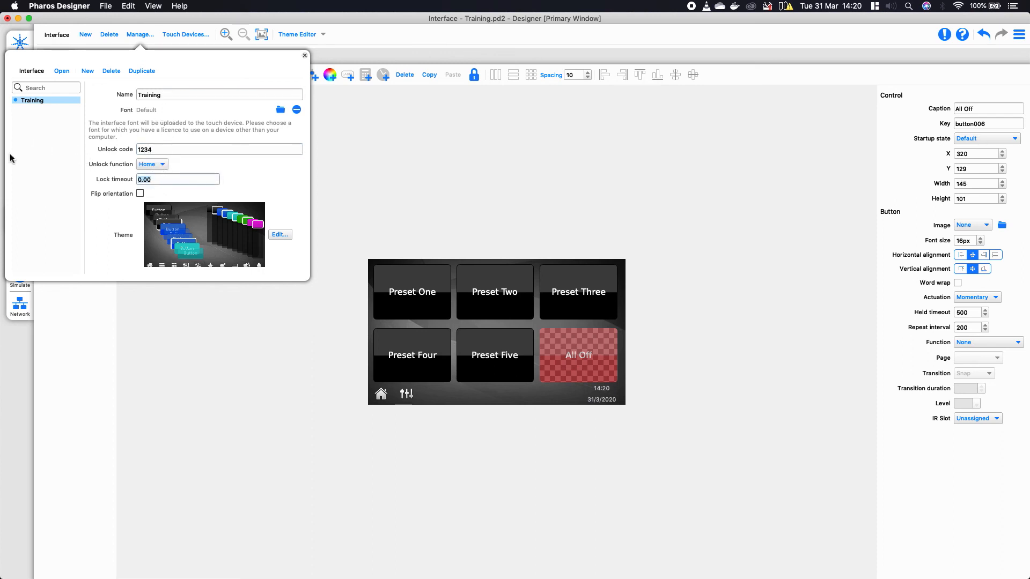
text(1m)
click(181, 149)
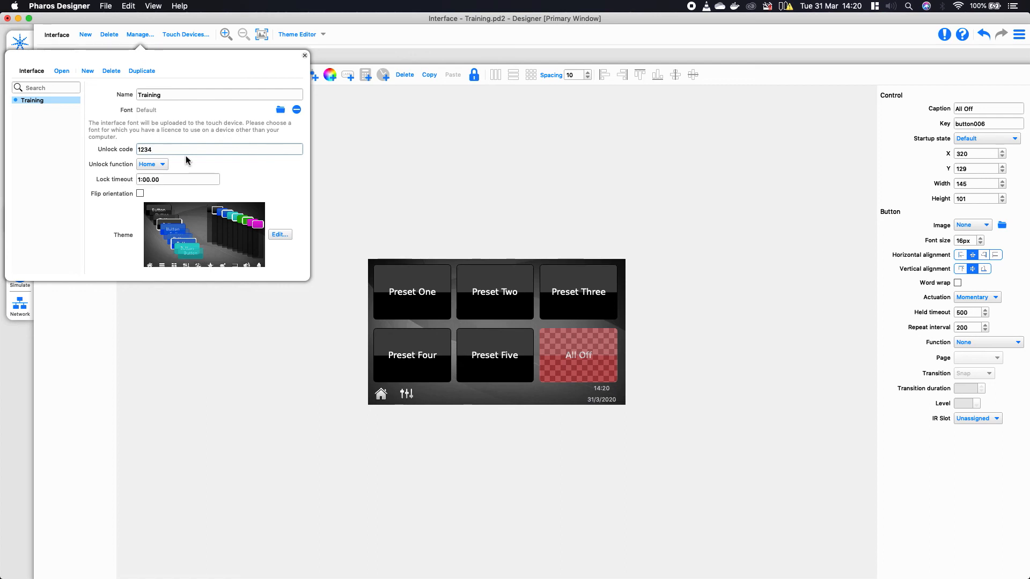
click(375, 167)
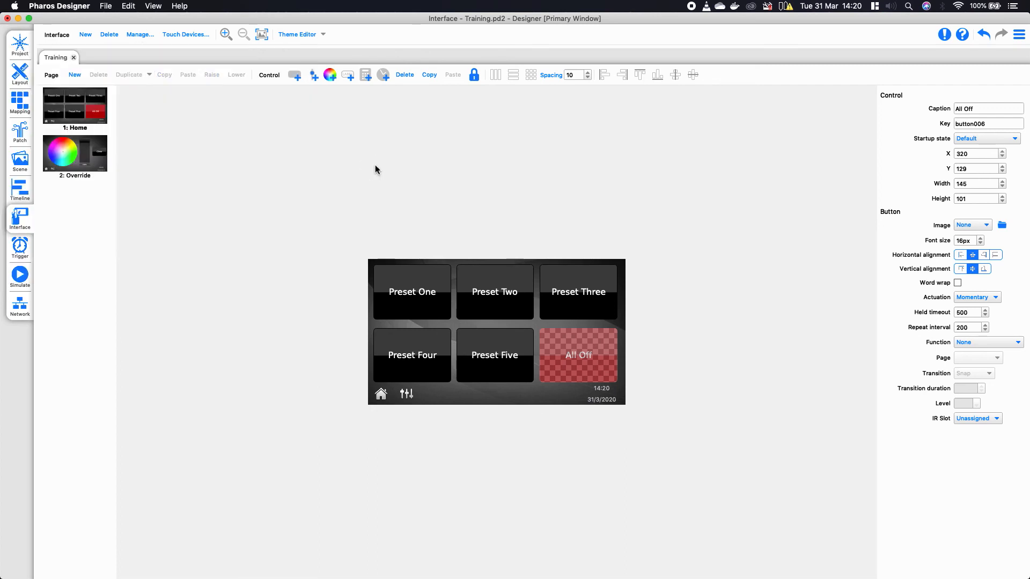
click(375, 168)
- Assign Controller 2 (TPC) to Training, then open Upload Project with Cmd+U
click(180, 36)
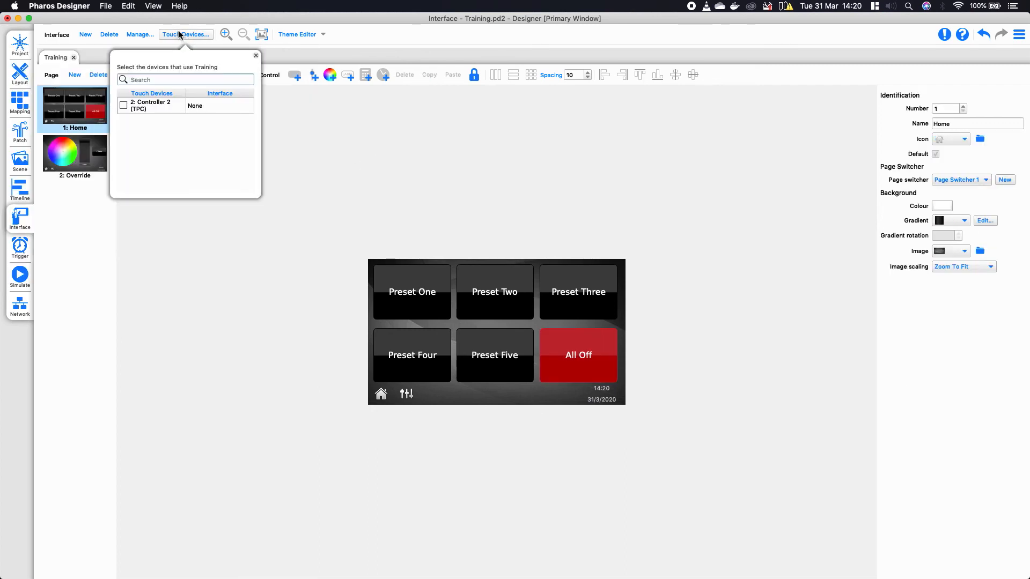
click(123, 105)
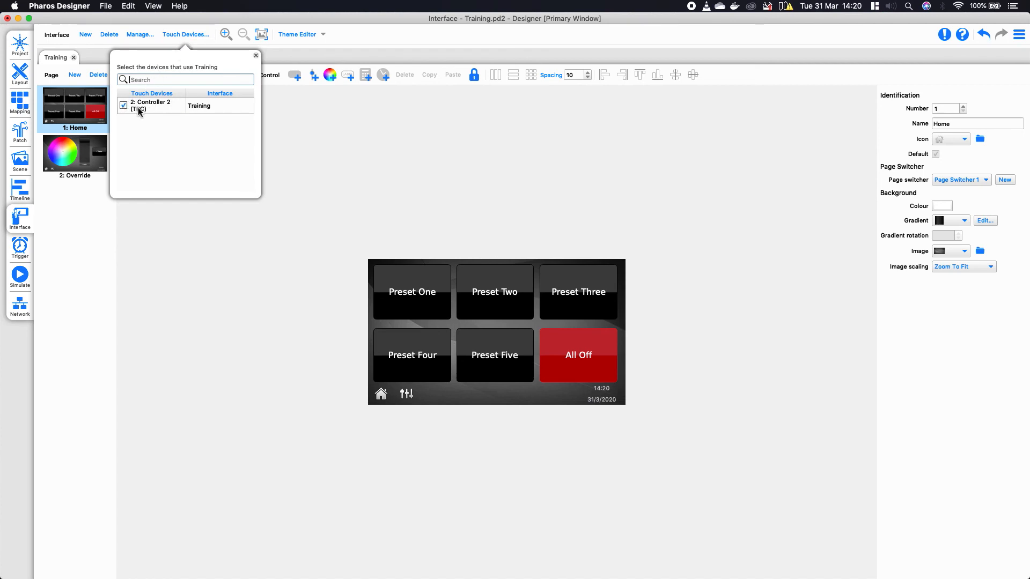
click(320, 156)
key(super+u)
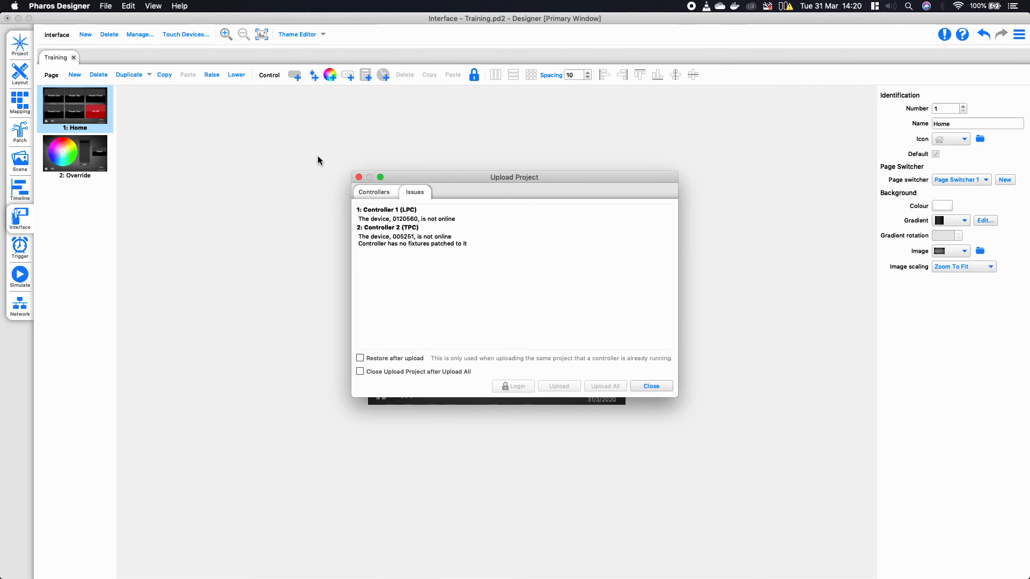